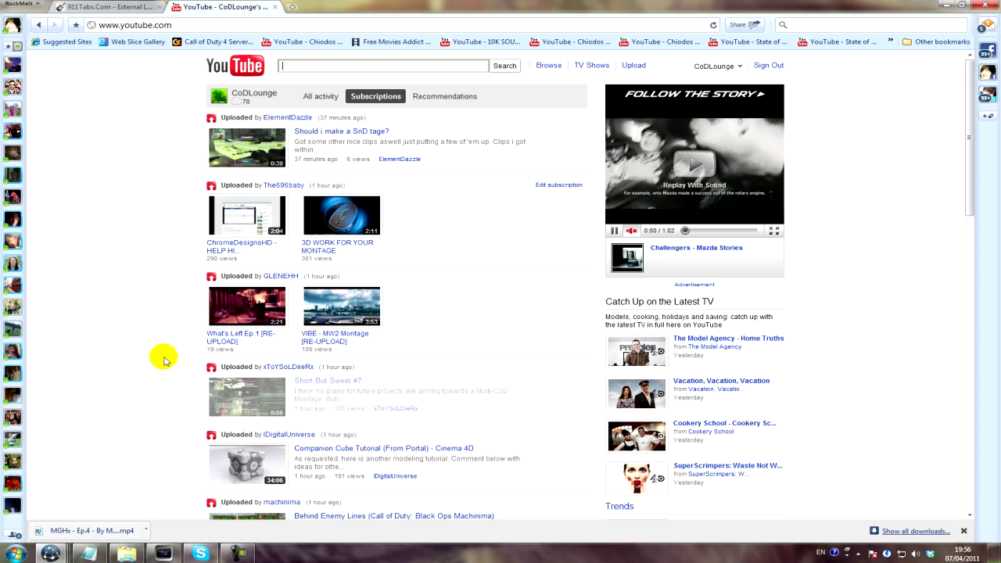
scroll(164, 356, "down", 3)
scroll(163, 356, "up", 3)
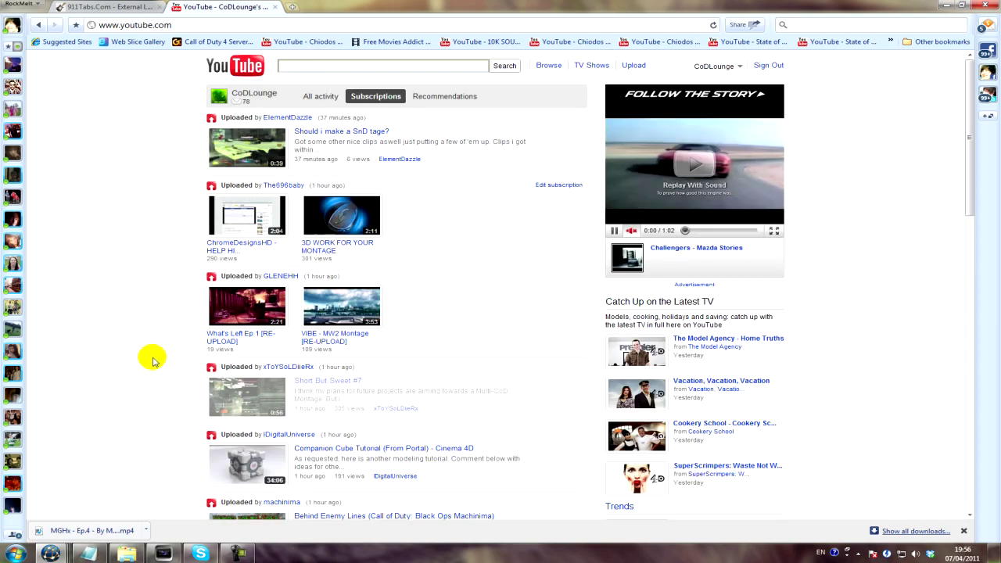
Switch to Vegas Pro and browse the video effects and the NewBlue 3D transitions, including the Checker Board and Box Fold presets
left_click(164, 553)
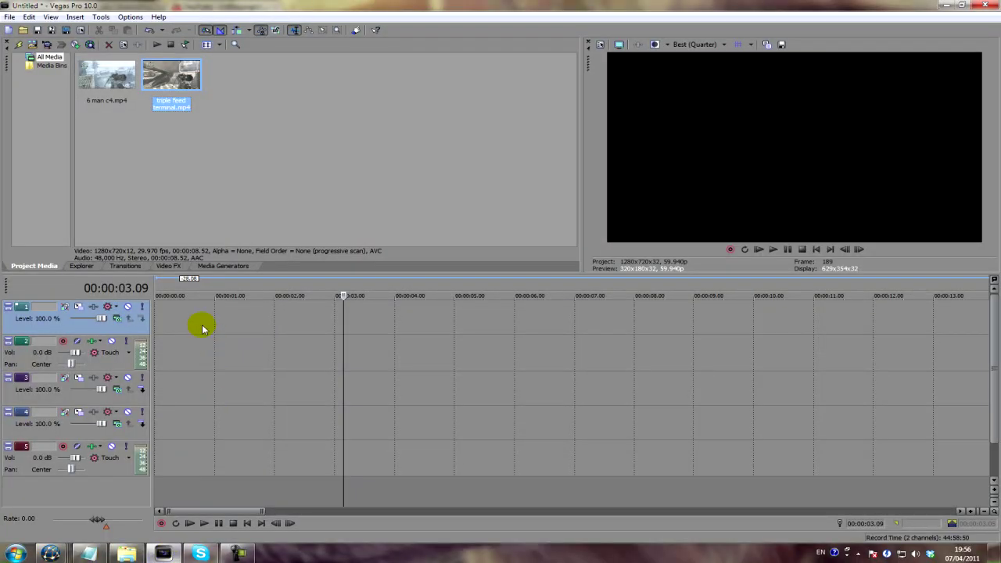
left_click(166, 267)
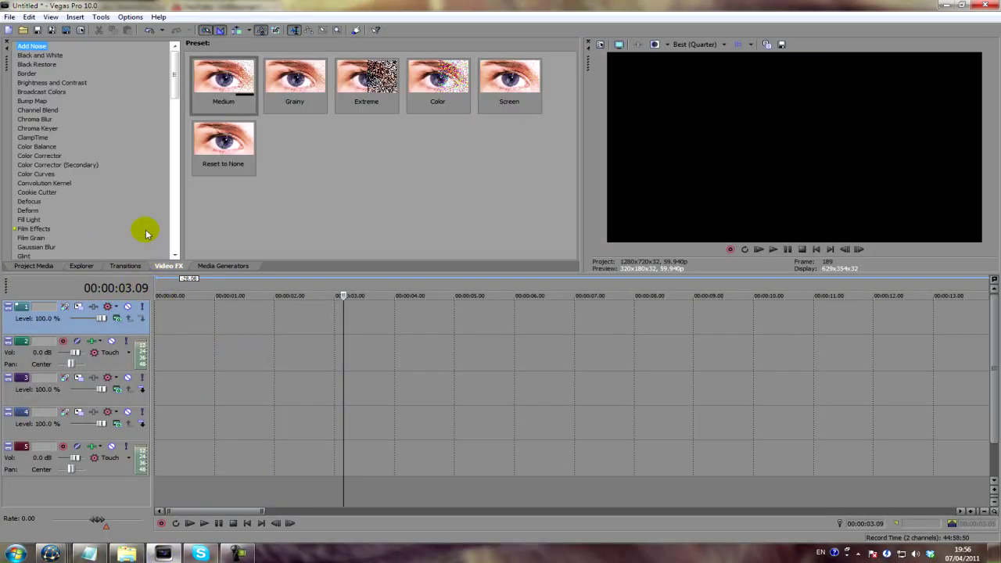
scroll(100, 203, "down", 10)
left_click(123, 267)
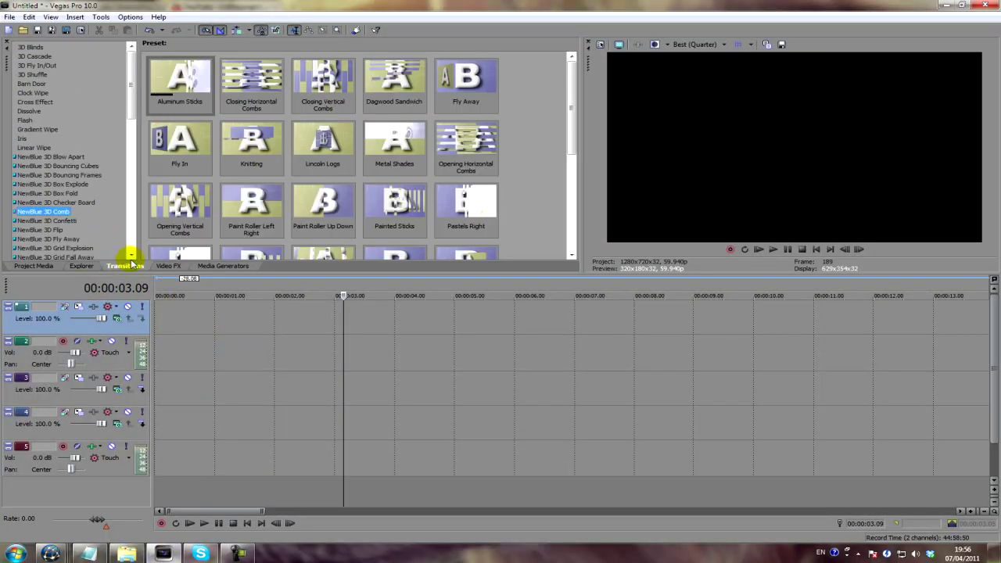
scroll(68, 202, "down", 2)
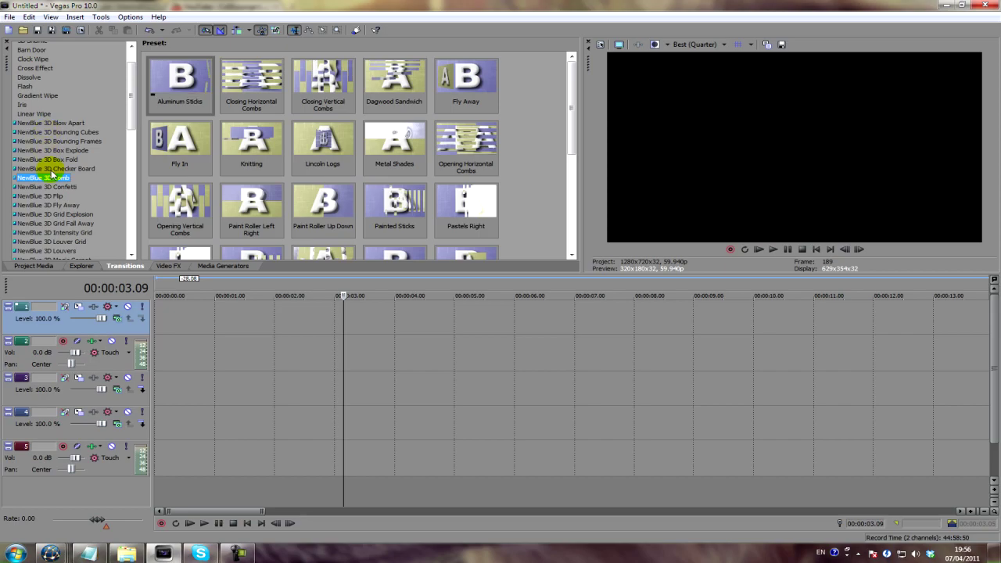
left_click(51, 170)
left_click(53, 160)
Switch to the web browser and look over the NewBlueFX home page for its video plugins
left_click(68, 548)
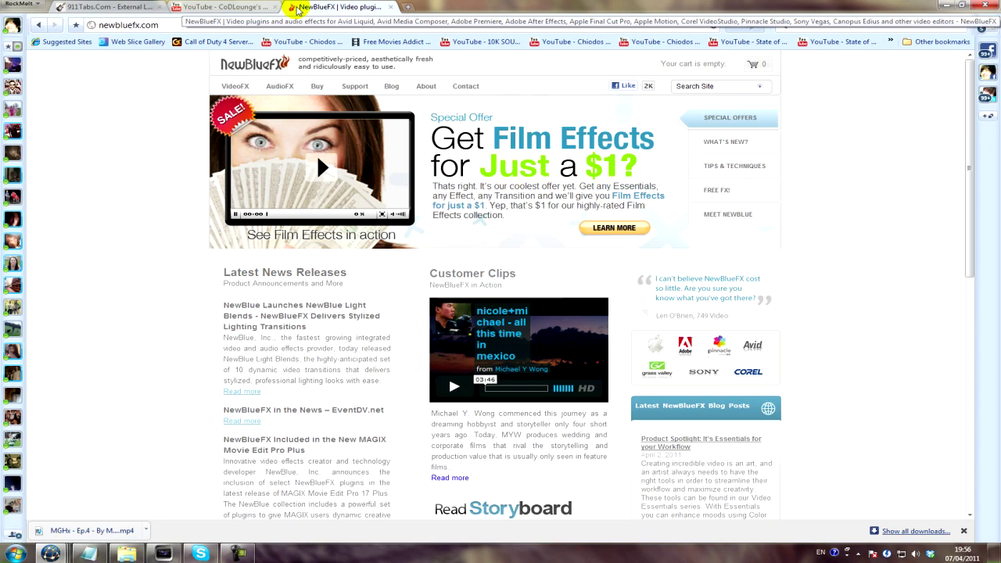
mouse_move(234, 86)
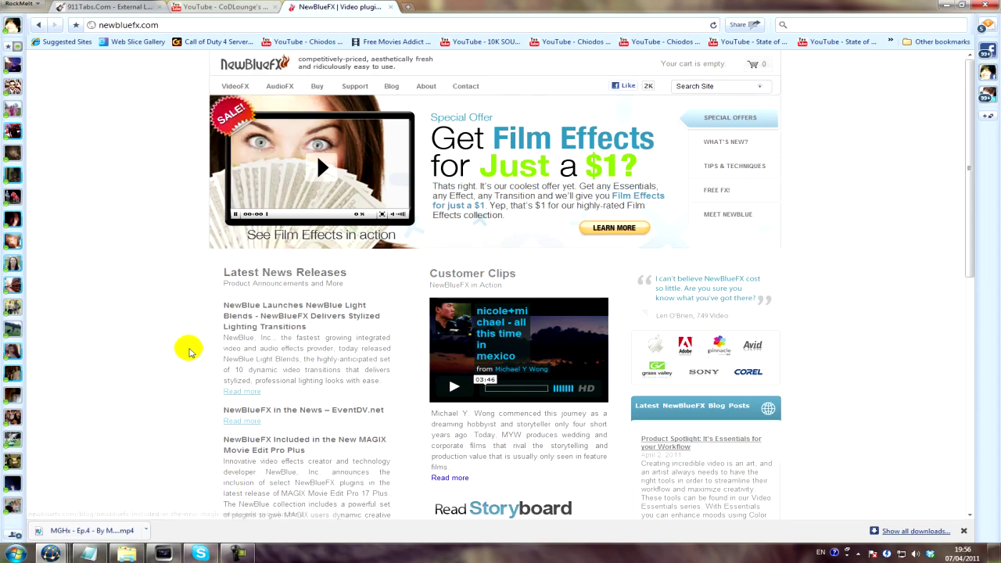
scroll(175, 308, "down", 2)
Return to Vegas Pro and place 6 man c4.mp4 at the very start of the first video track
left_click(163, 554)
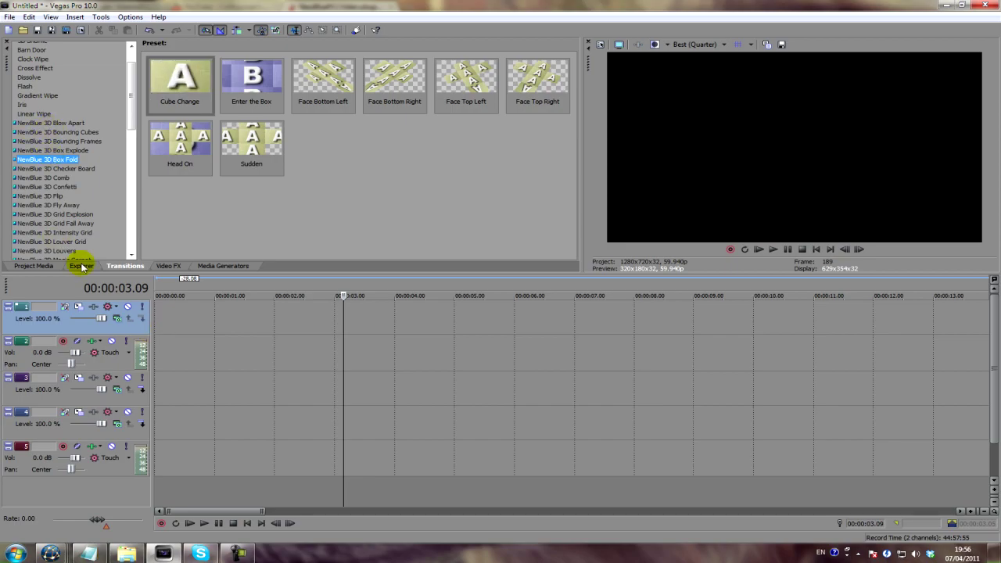
left_click(50, 266)
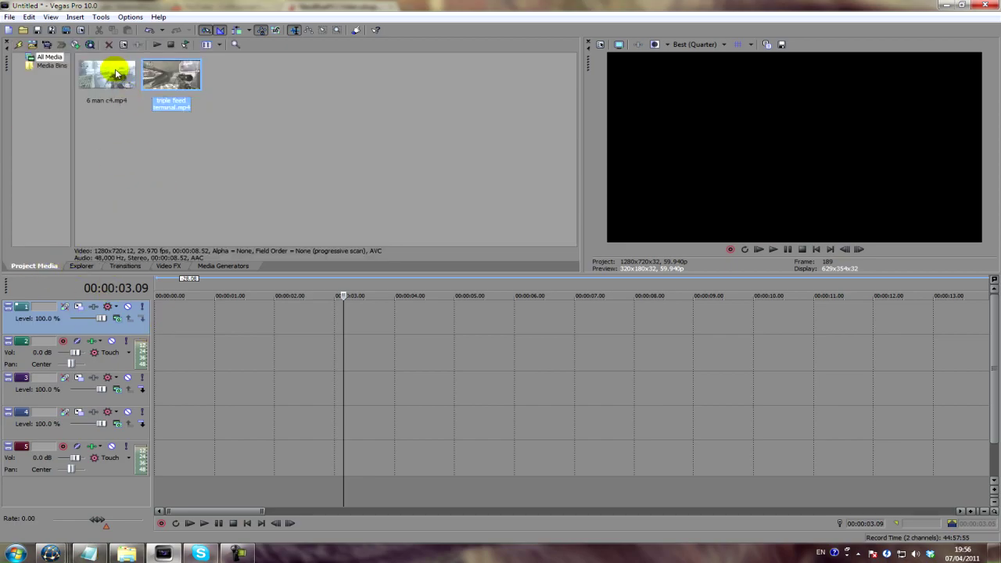
left_click_drag(104, 73, 152, 312)
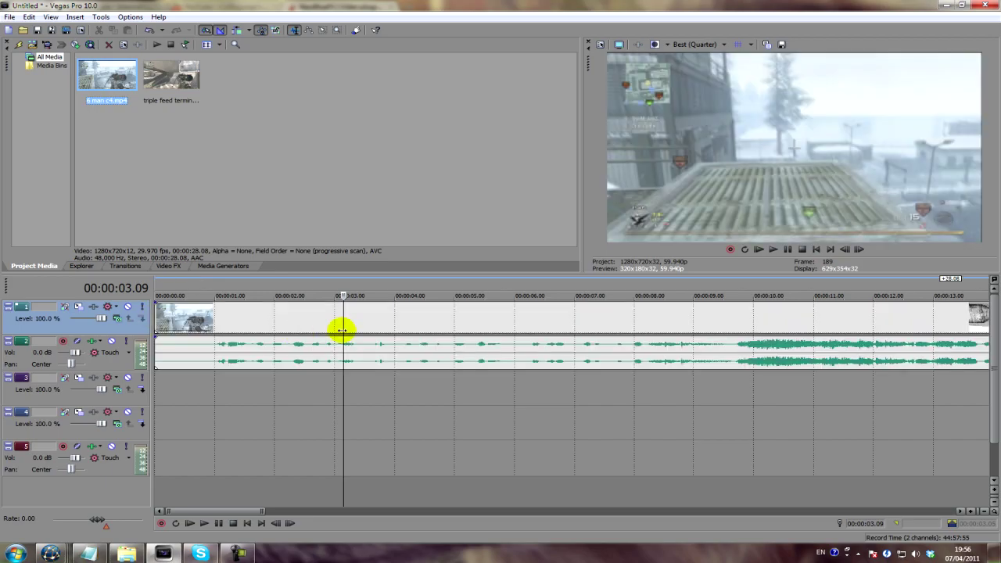
Split the 6 man c4 clip at about 00:00:05.27 and delete the part before the cut
left_click(485, 326)
key("s")
left_click(429, 321)
key("Delete")
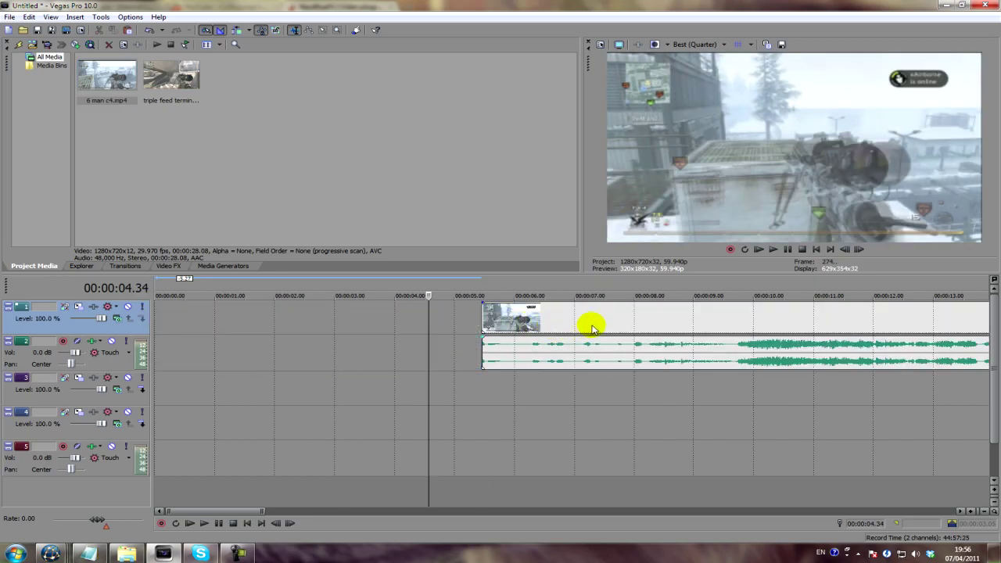
Move the 6 man c4 footage earlier, split off and delete its opening section, and shift the remainder towards the timeline start
left_click_drag(592, 328, 343, 324)
left_click(872, 330)
key("s")
left_click(831, 319)
key("Delete")
left_click_drag(888, 321, 391, 325)
left_click_drag(540, 322, 376, 315)
Split the 6 man c4 clip at the round winning kill, delete the preceding footage and move the remaining end piece earlier
left_click(748, 336)
key("s")
key("Delete")
left_click_drag(780, 317, 671, 316)
Confirm the 6 man c4 clip's event properties and crop its frame to 1,253.2 by 705.0 with Event Pan/Crop
right_click(682, 321)
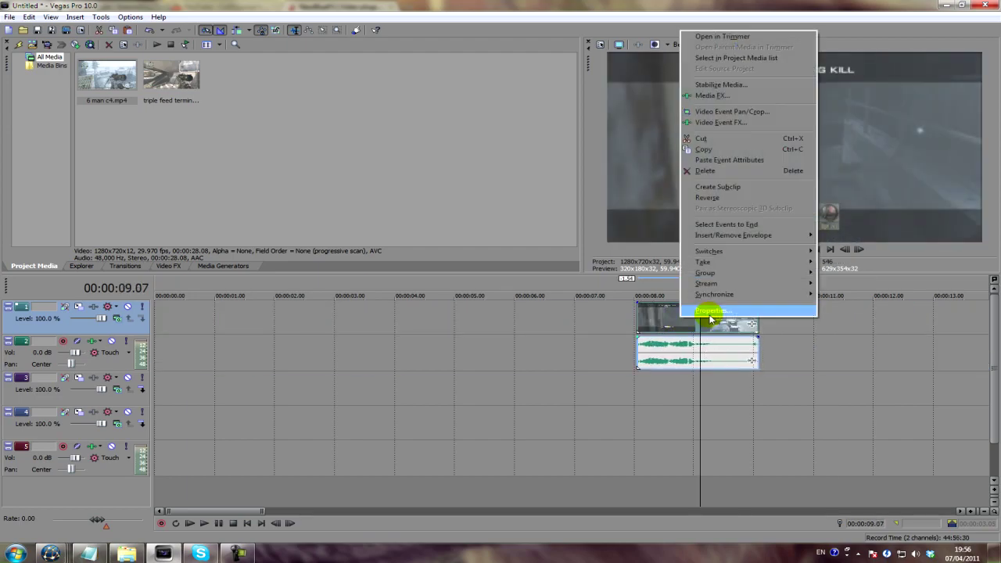
left_click(712, 313)
left_click(539, 369)
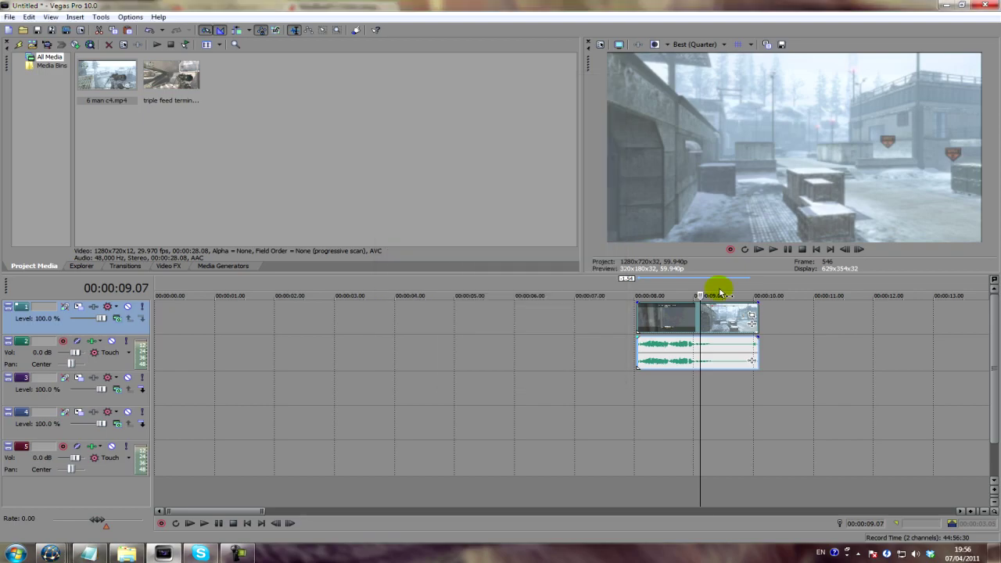
left_click(751, 315)
left_click_drag(694, 186, 690, 188)
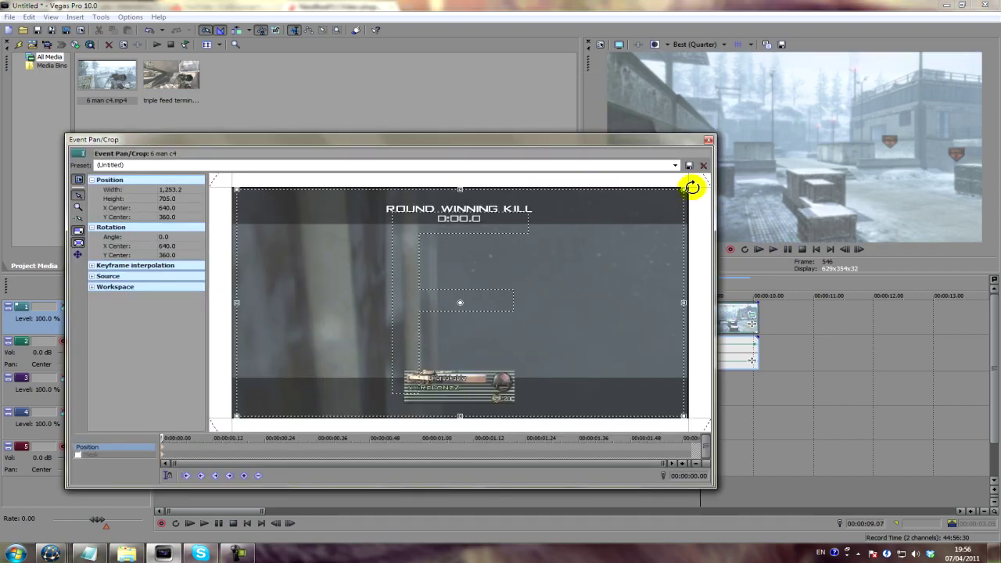
left_click(709, 141)
Move the cropped 6 man c4 clip earlier and place triple feed terminal.mp4 after it on the same track
left_click_drag(699, 308, 480, 313)
left_click(532, 319)
left_click_drag(170, 76, 598, 327)
Split the triple feed terminal clip at 00:00:11.26, remove the part before the cut and move the remainder earlier
left_click(736, 335)
left_click(839, 317)
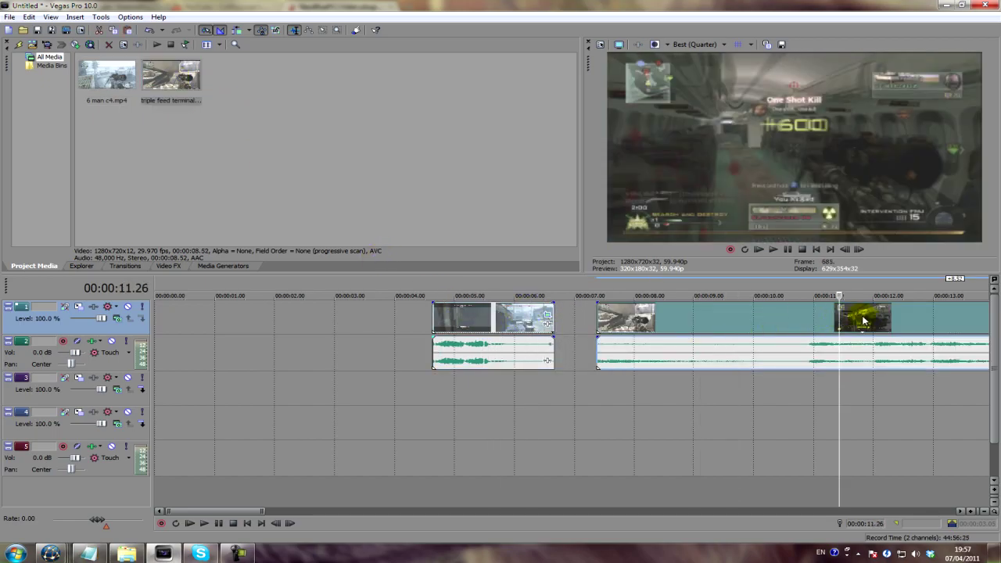
key("s")
left_click(783, 317)
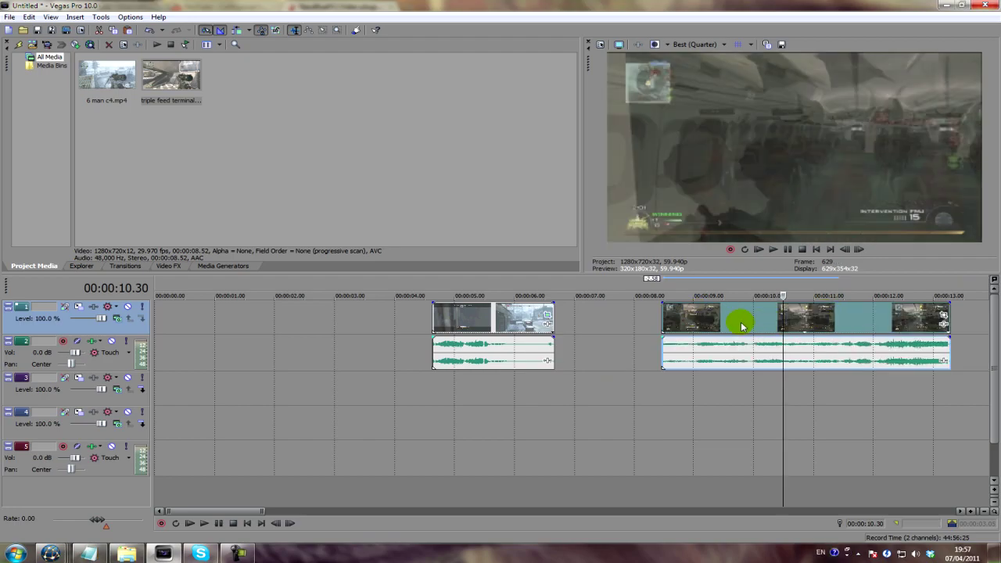
Check the opening frames of the triple feed terminal clip and extend its start earlier by 1.10 seconds
left_click(754, 325)
left_click(746, 324)
left_click(722, 324)
left_click(703, 321)
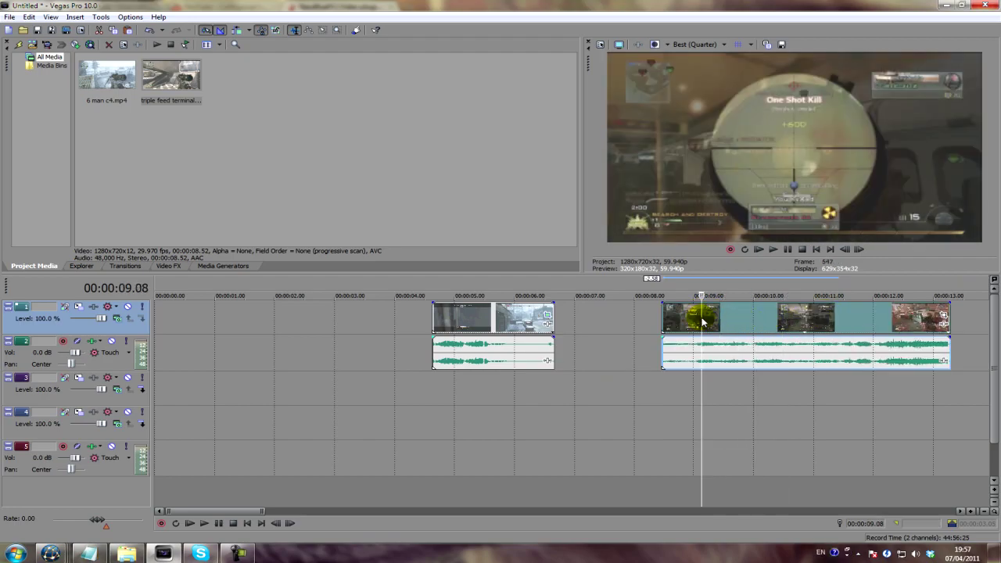
left_click(702, 319)
left_click(698, 318)
left_click(696, 319)
left_click(694, 319)
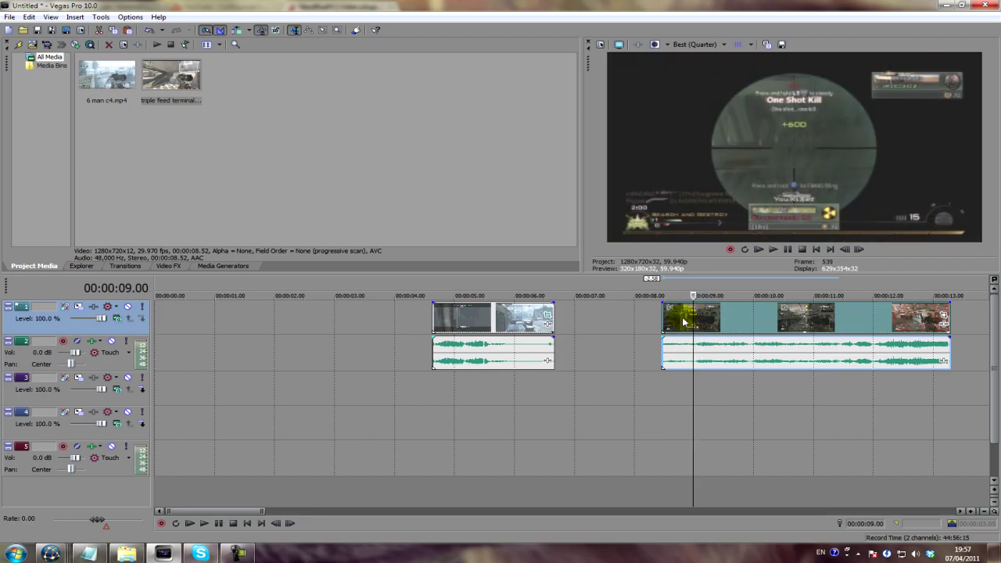
left_click(683, 321)
left_click(672, 321)
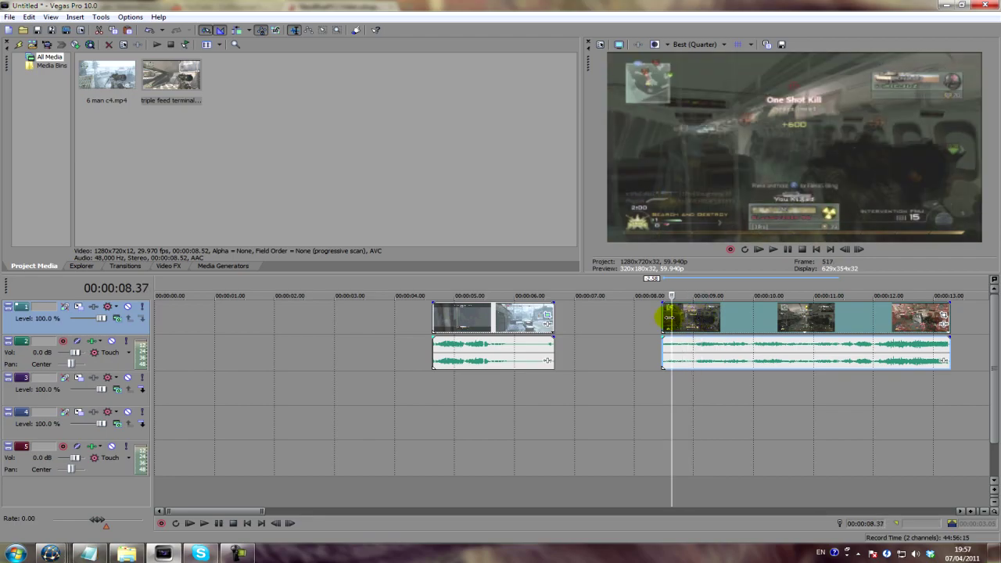
left_click(667, 319)
left_click_drag(666, 317, 594, 315)
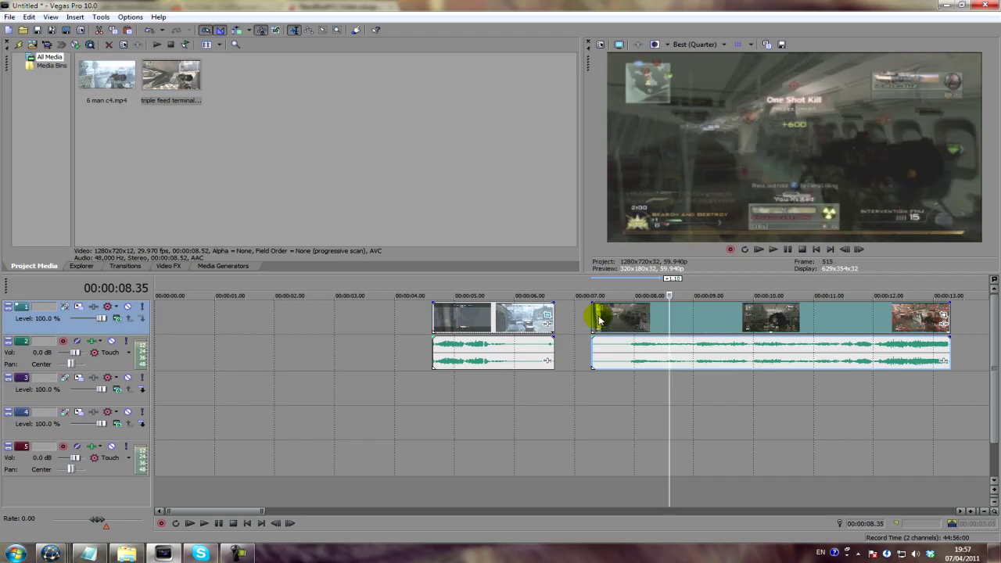
Find the scoped-in frame of the triple feed terminal clip, split it at 00:00:07.54 and delete the part before the cut
left_click(599, 319)
left_click(651, 322)
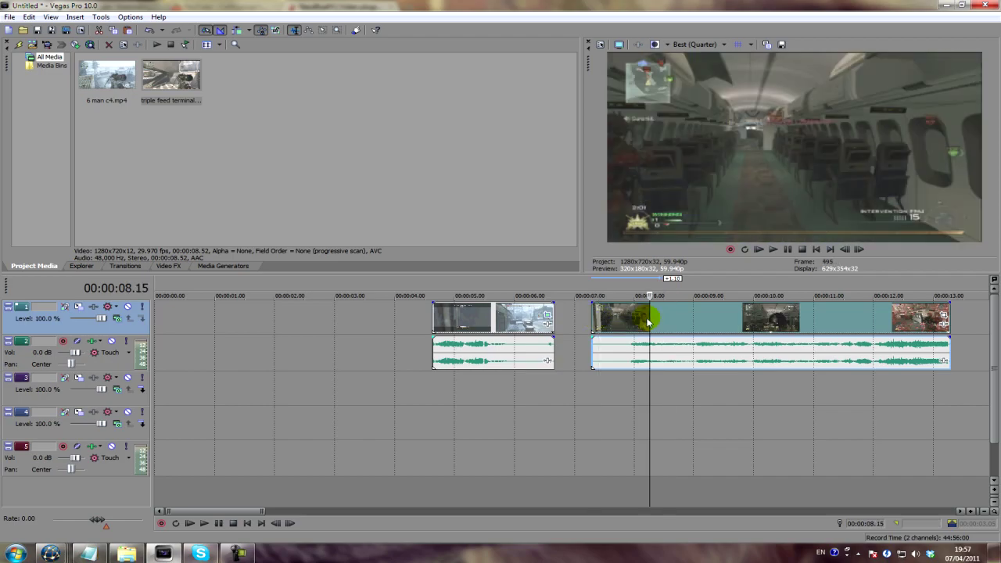
left_click(633, 321)
left_click(631, 321)
key("Left")
key("Left")
key("Left")
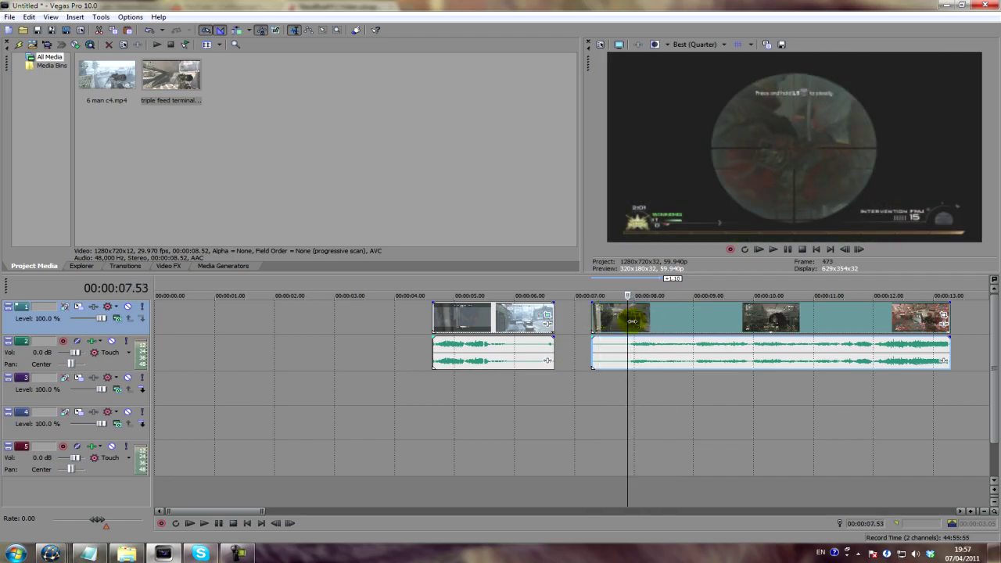
key("Right")
key("Right")
key("s")
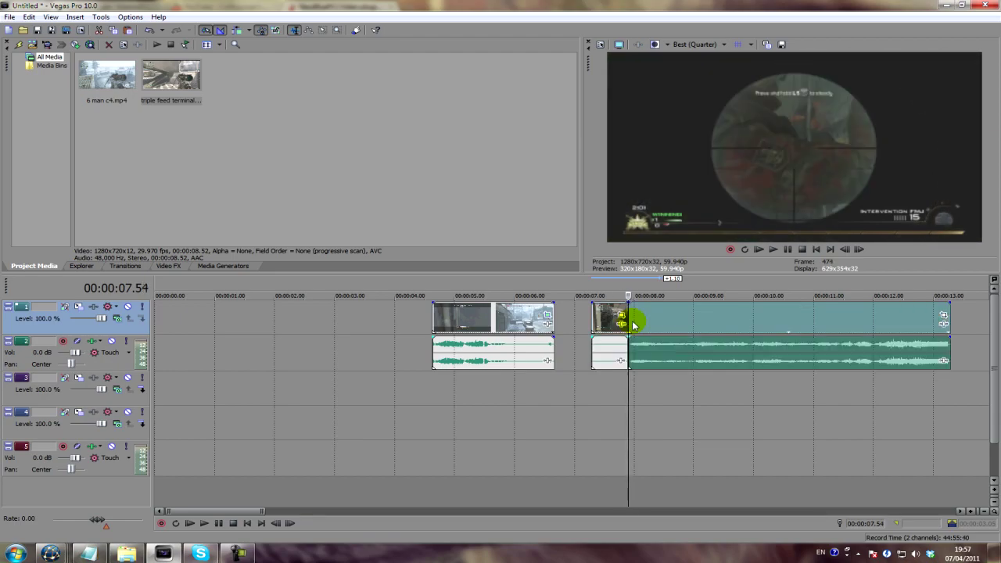
left_click(615, 322)
key("Delete")
Confirm the triple feed terminal clip's event properties and crop its frame to 1,253.2 by 705.0 with Event Pan/Crop
left_click(633, 321)
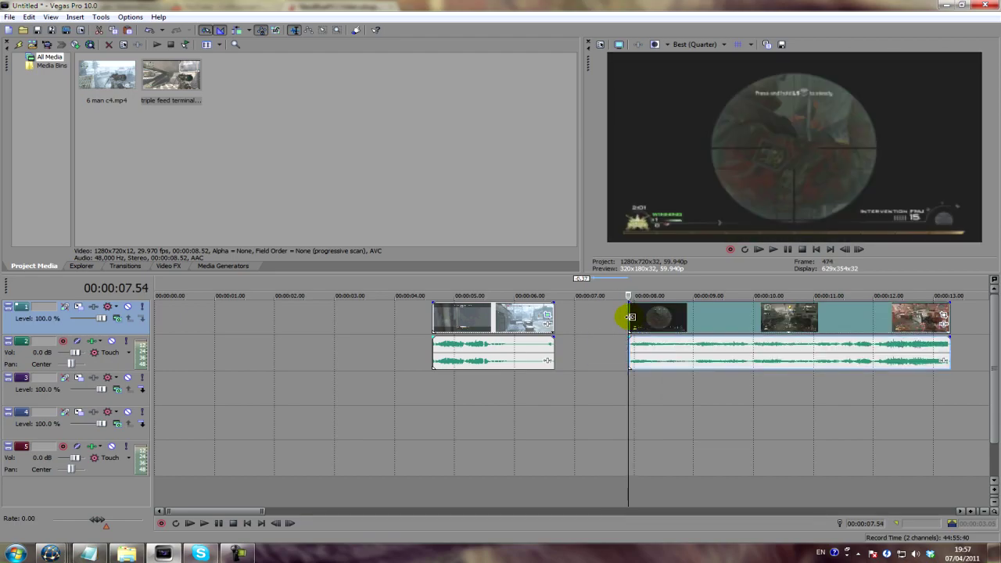
right_click(693, 314)
left_click(708, 300)
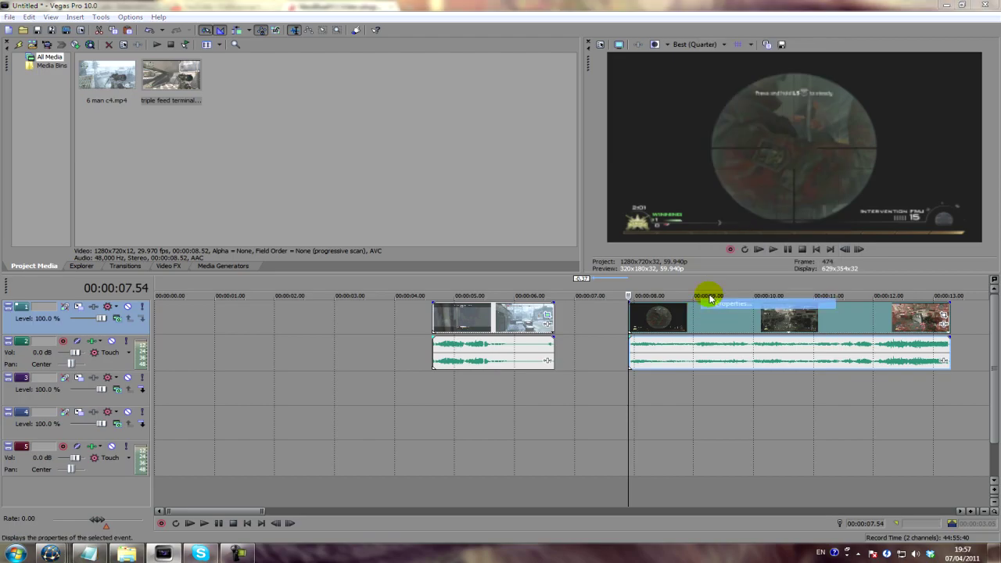
left_click(438, 221)
key("Return")
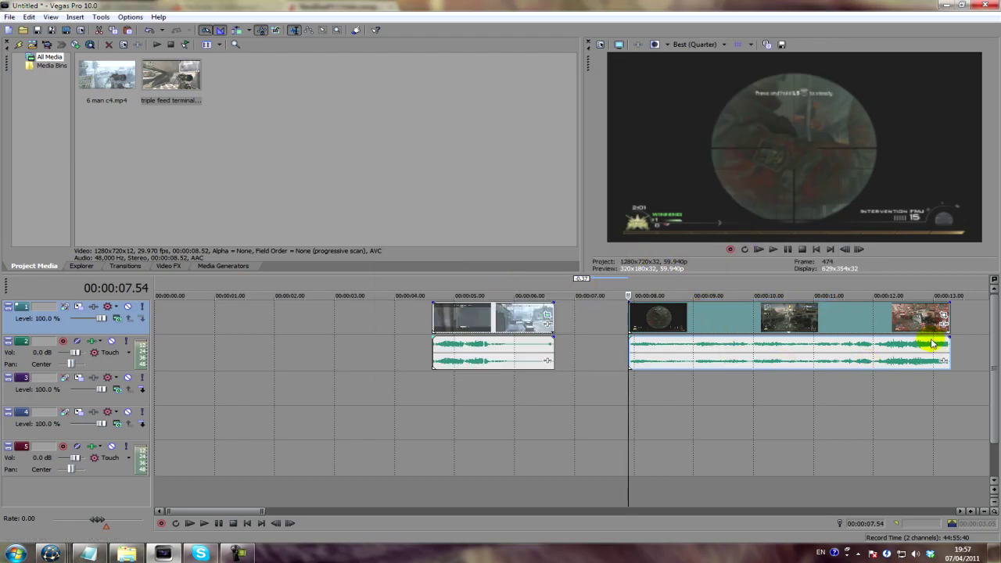
left_click(944, 315)
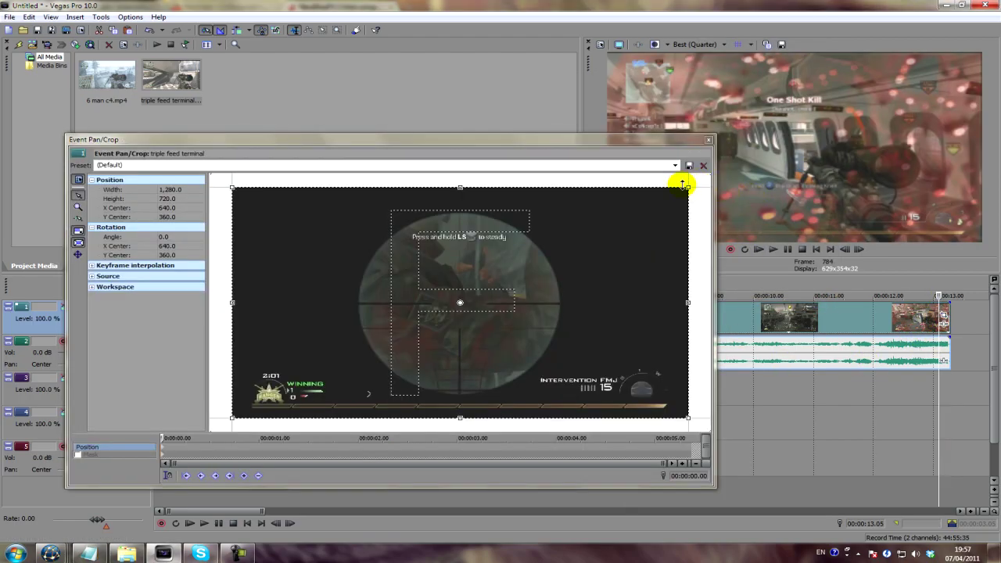
left_click_drag(689, 189, 685, 191)
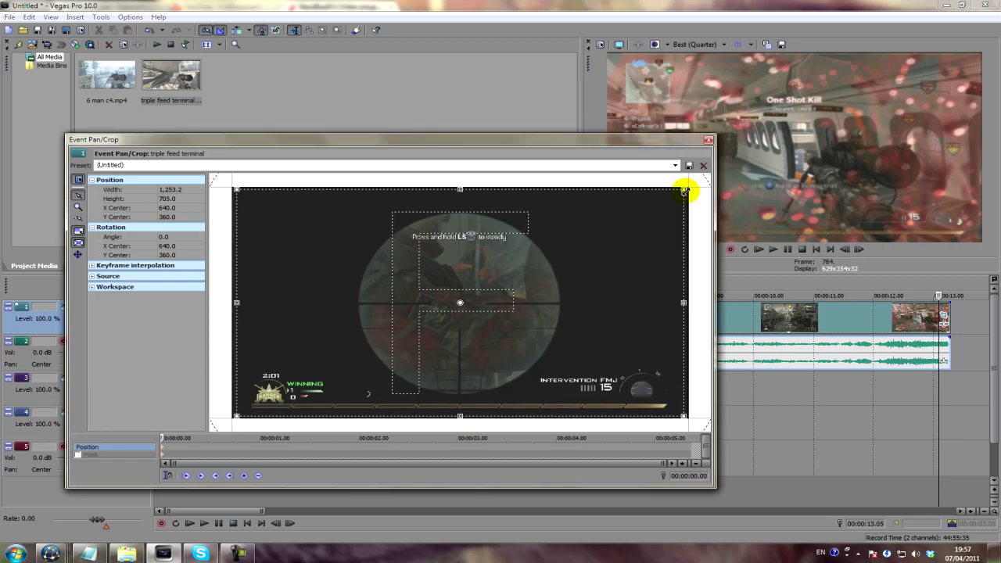
left_click(709, 141)
Move the triple feed terminal clip directly against the end of the 6 man c4 clip and check the cut frame by frame
left_click_drag(628, 313, 587, 320)
left_click(553, 310)
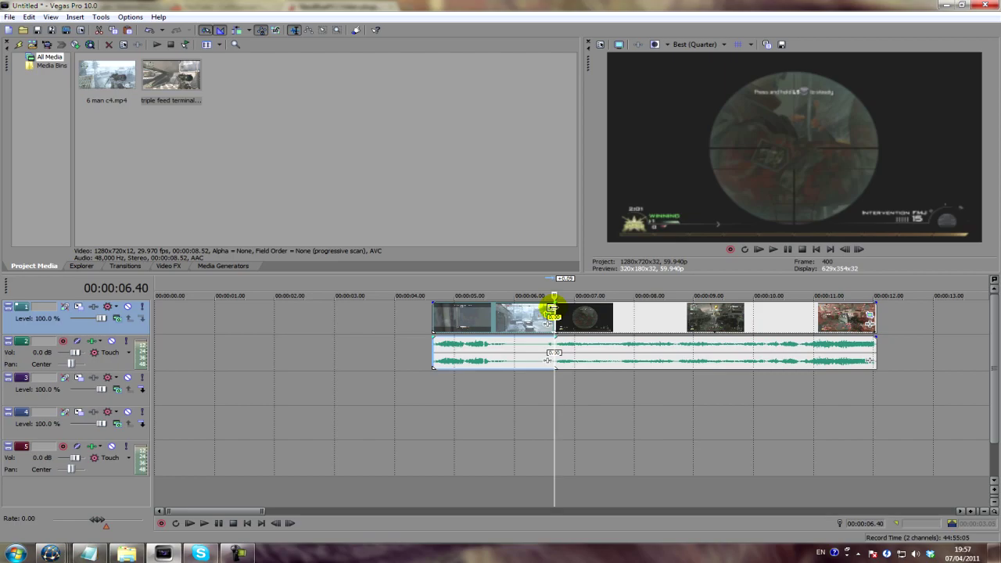
key("Left")
key("Right")
key("Left")
key("Right")
key("Left")
key("Right")
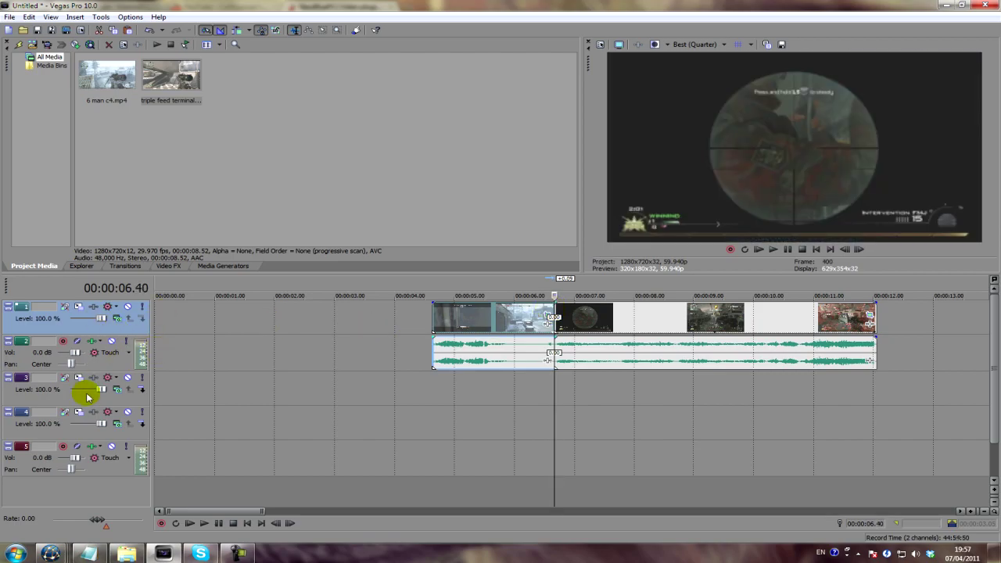
Delete the three empty tracks below the clips' audio track
left_click(117, 399)
key("Delete")
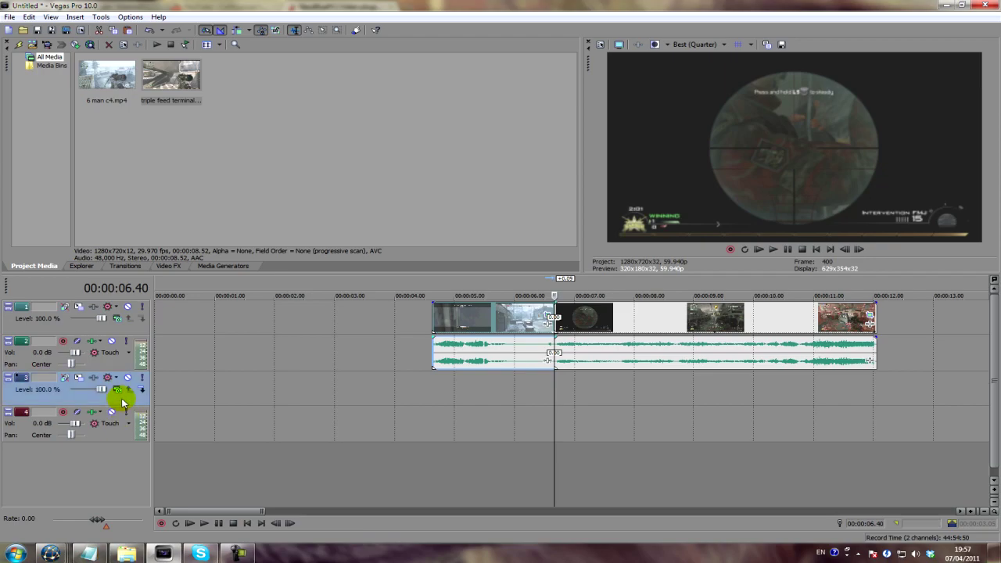
key("Delete")
left_click(123, 402)
key("Delete")
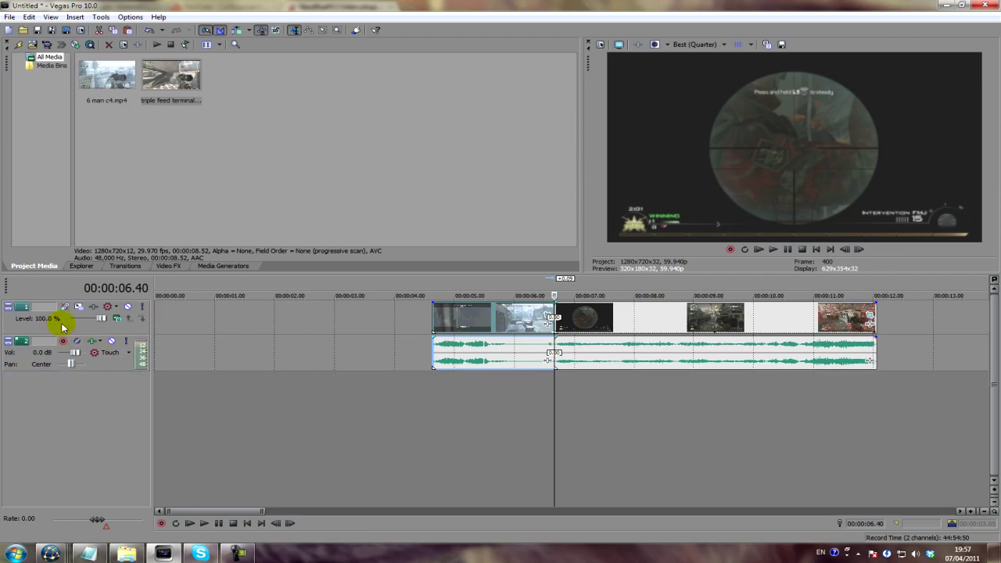
Insert an empty video track above the clips and place the playhead on the cut between them at 00:00:06.40
right_click(110, 329)
left_click(135, 344)
left_click(539, 315)
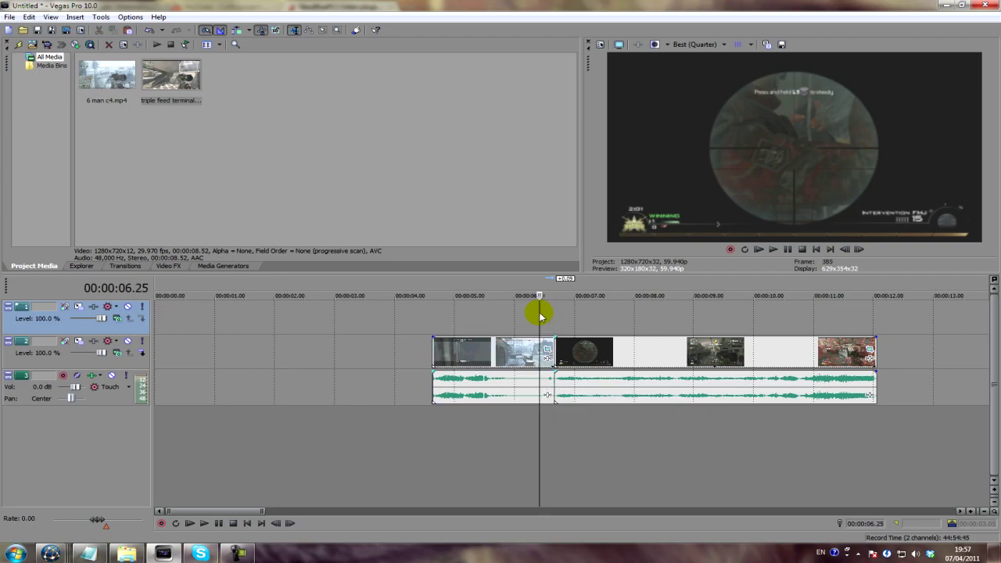
left_click(555, 320)
key("Left")
key("Right")
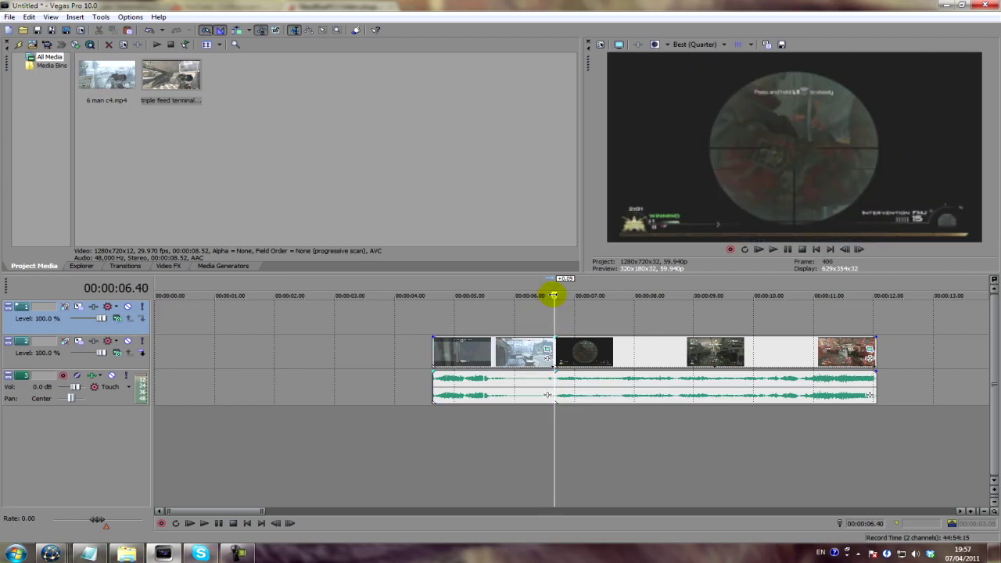
key("Right")
key("Left")
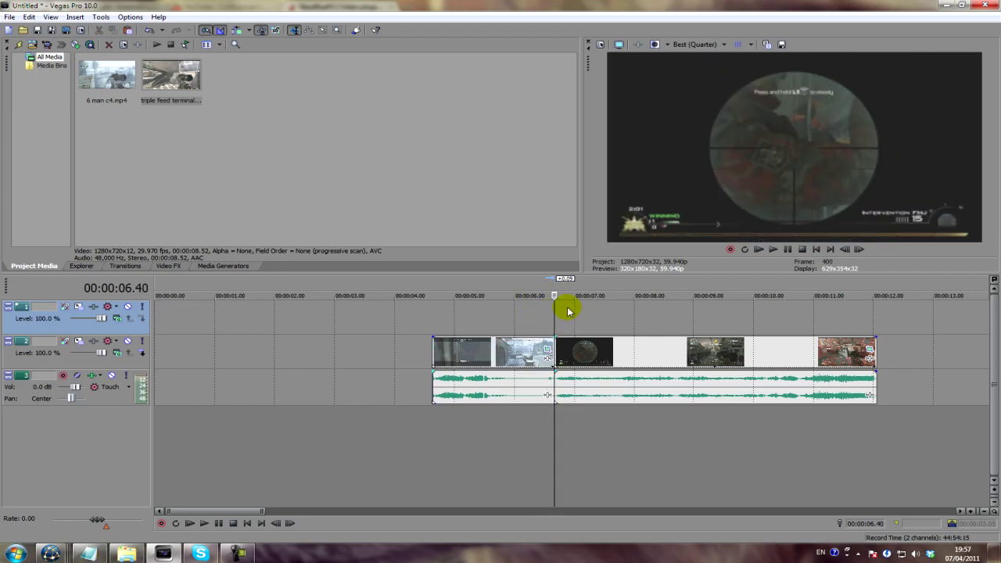
Check the frames at the cut and save the scope frame at 00:00:06.40 as the JPEG snapshot Image2
key("Left")
key("Right")
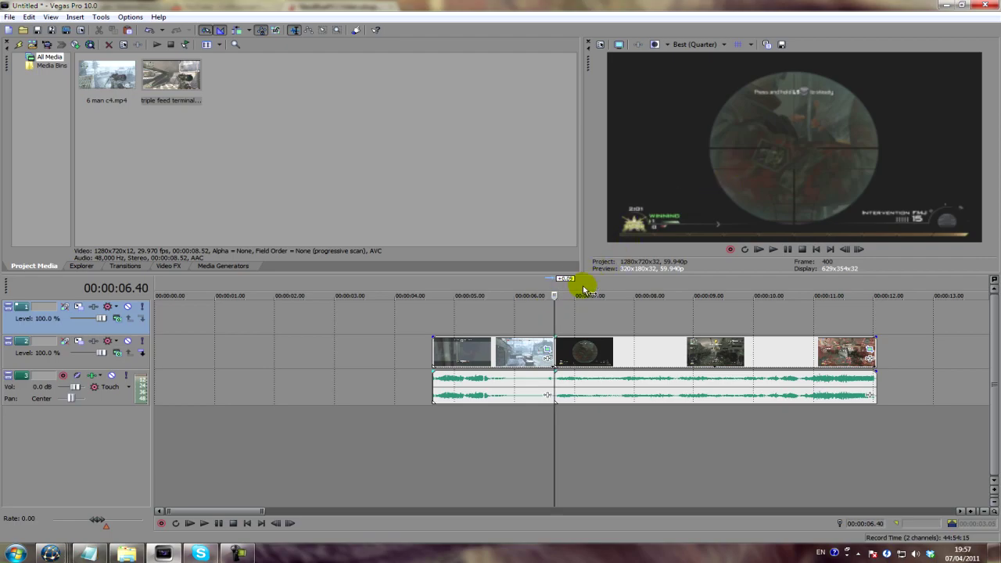
key("Left")
key("Right")
key("Left")
key("Right")
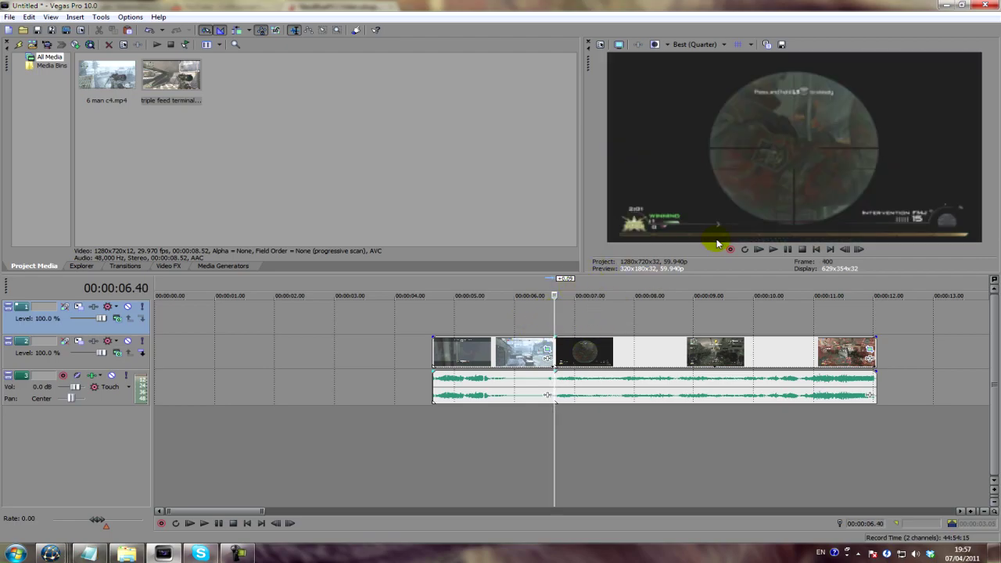
key("Left")
key("Right")
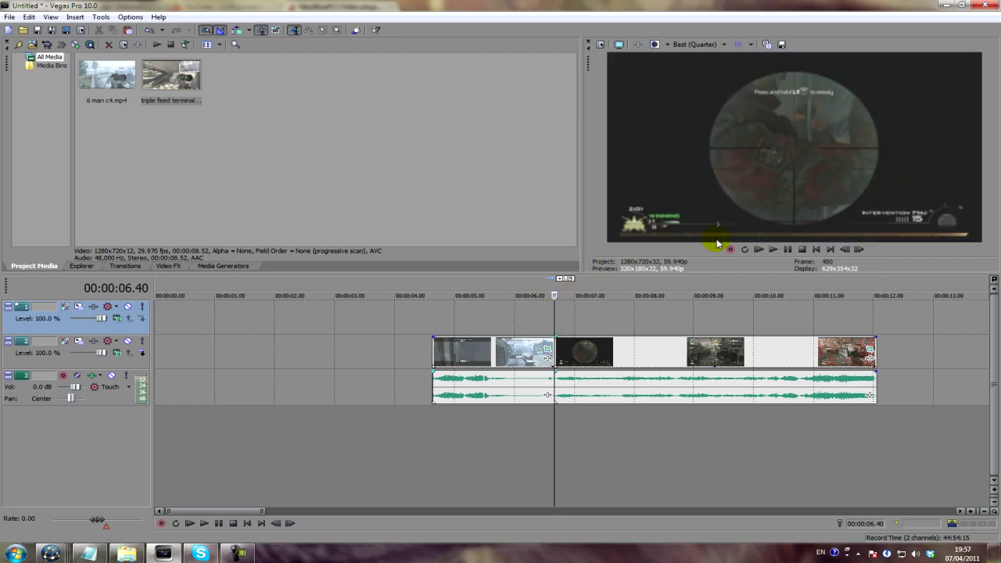
left_click(782, 45)
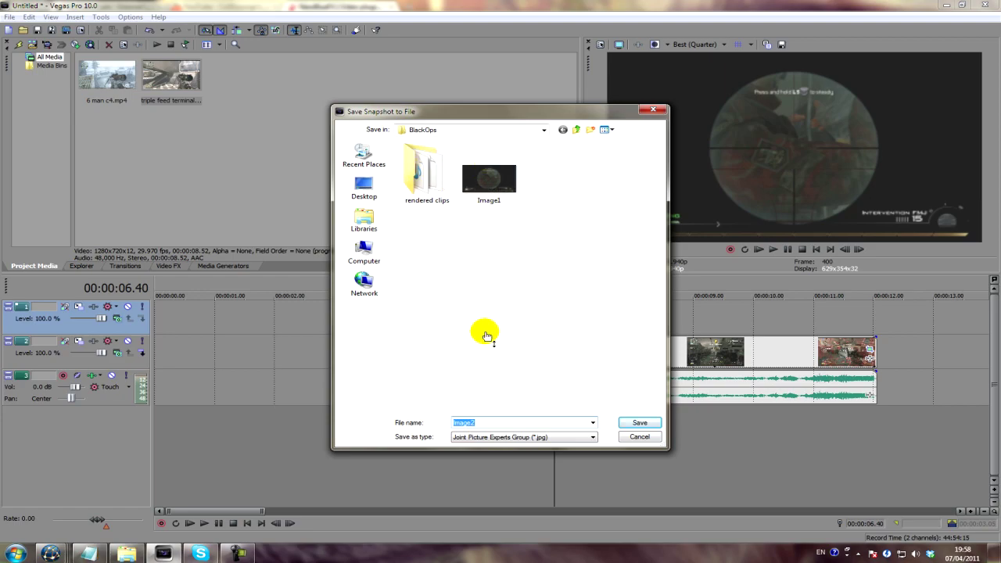
key("Return")
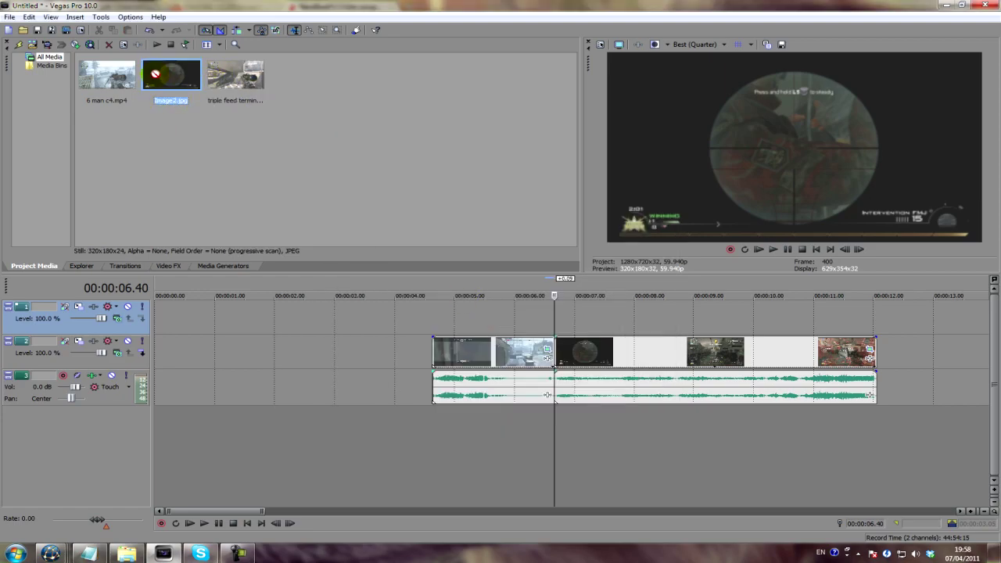
Place the Image2.jpg still on the empty top video track, starting at 00:00:06.26, shortly before the cut
left_click_drag(164, 98, 546, 320)
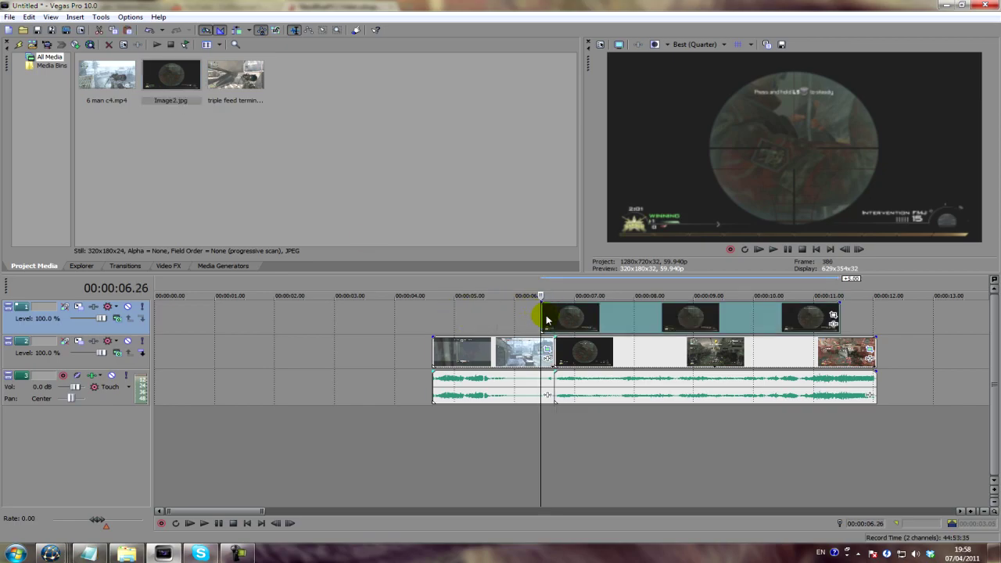
left_click(546, 319)
left_click(538, 315)
left_click(550, 320)
left_click(539, 314)
left_click_drag(540, 313, 540, 313)
Examine the frames between the start of the Image2 still and the cut at 00:00:06.40
key("Right")
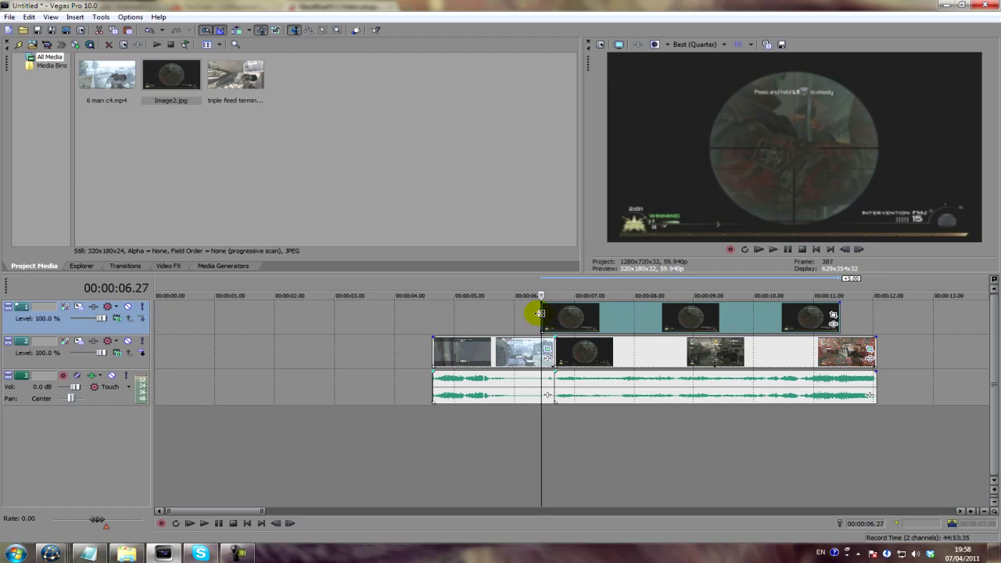
key("Left")
key("Right")
key("Left")
key("Left")
left_click(539, 314)
left_click(548, 316)
left_click(557, 315)
key("Left")
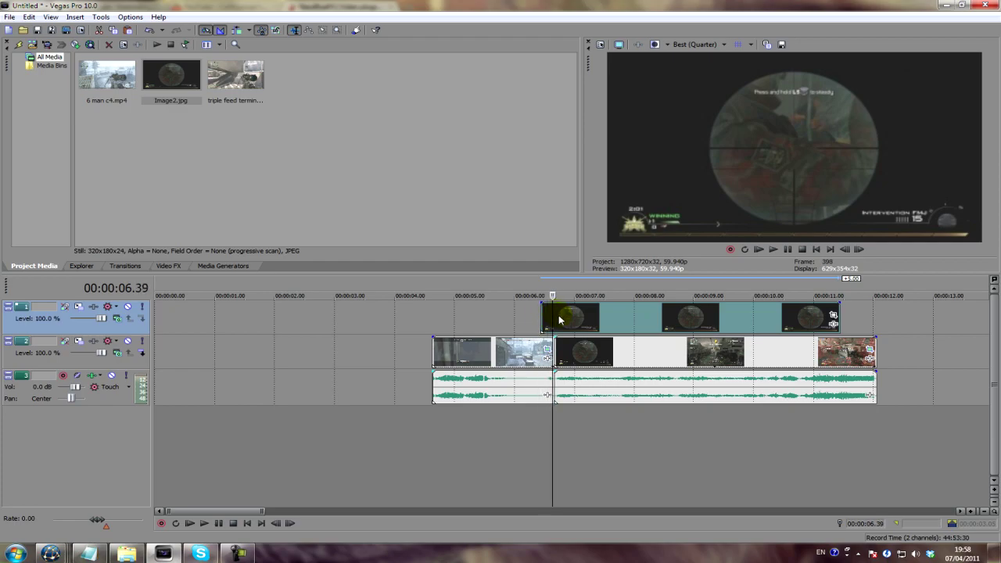
key("Right")
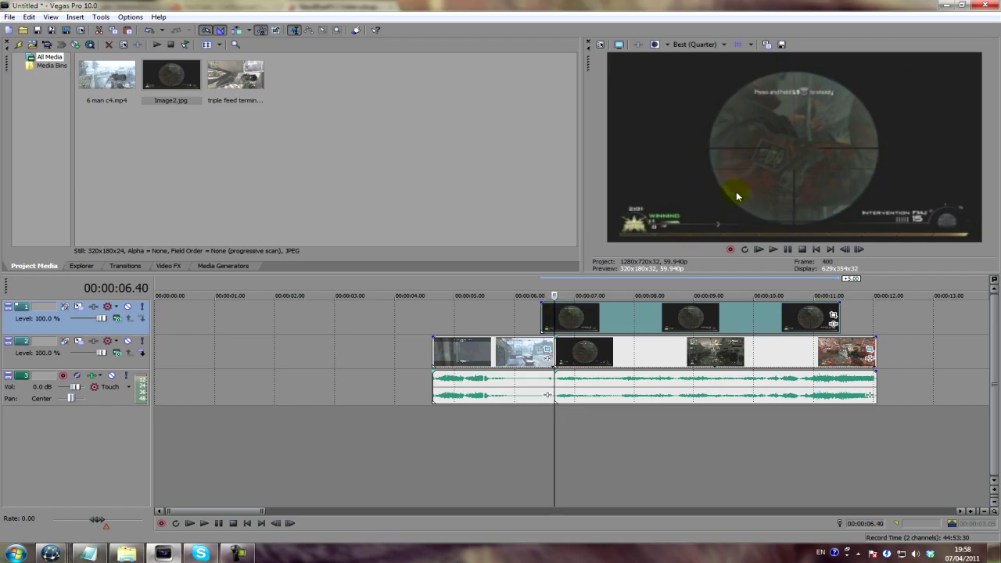
Enable the mask in the Image2 still's Event Pan/Crop and trace a closed path around the circular scope
left_click(834, 316)
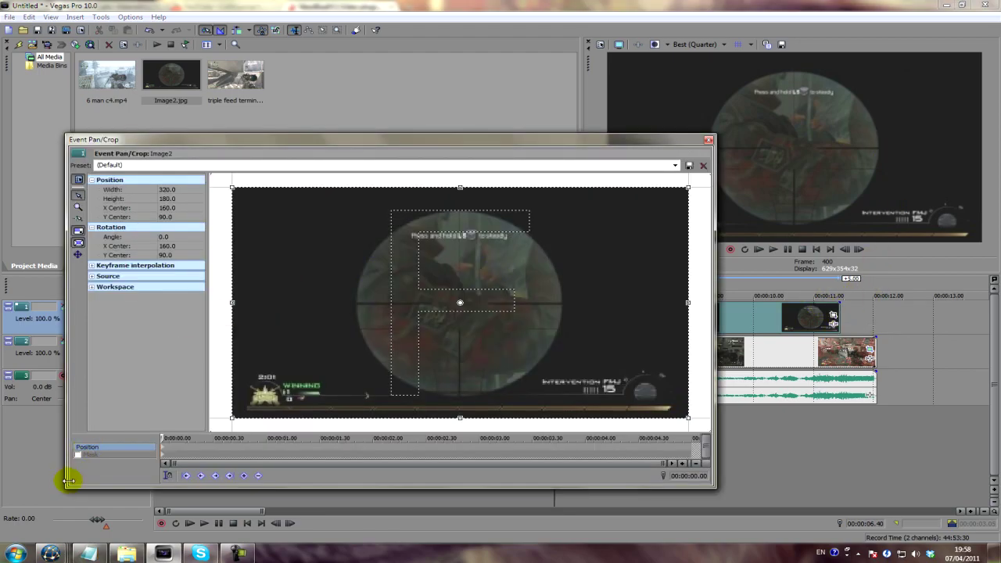
left_click(77, 455)
left_click(78, 208)
scroll(409, 227, "up", 5)
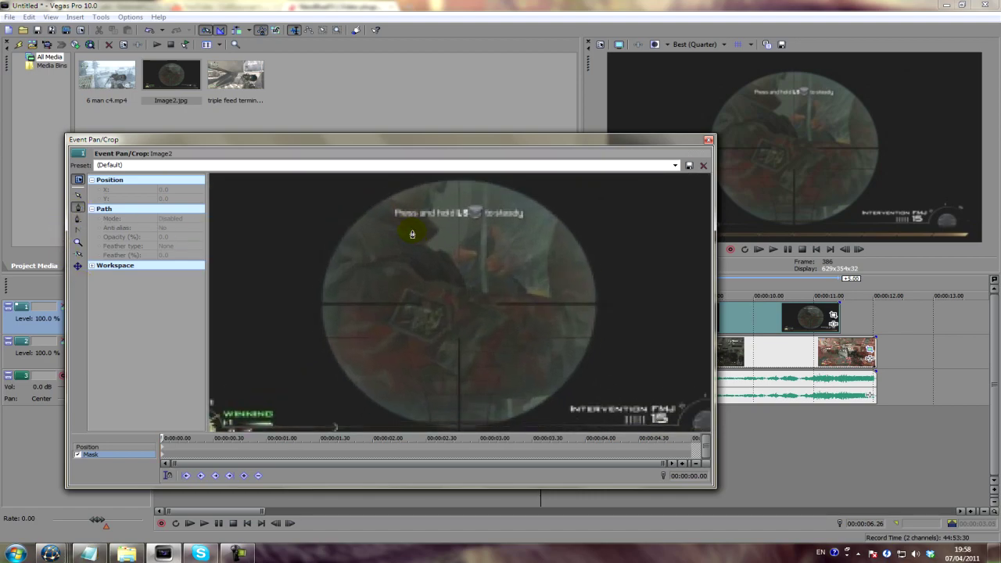
left_click(451, 181)
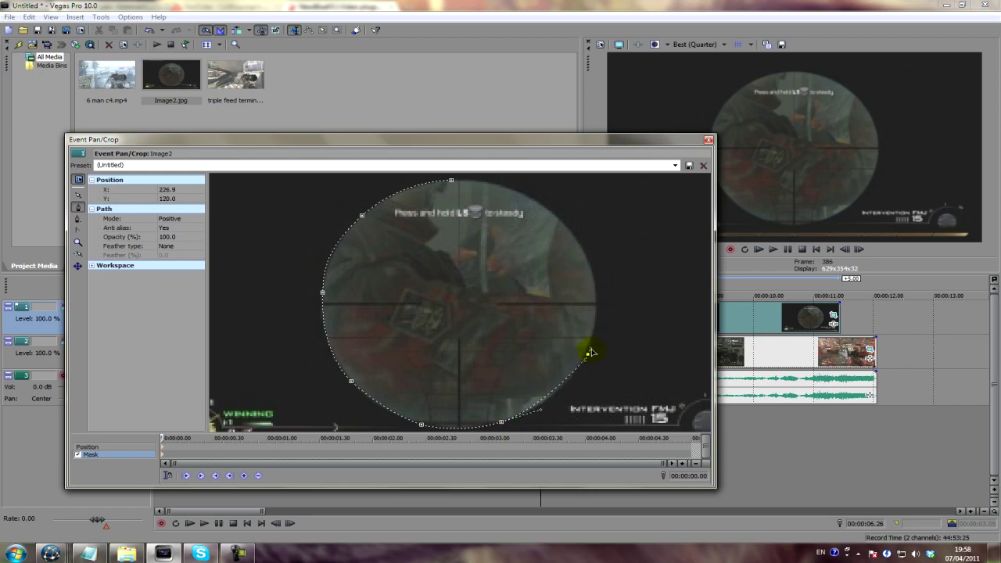
left_click(595, 289)
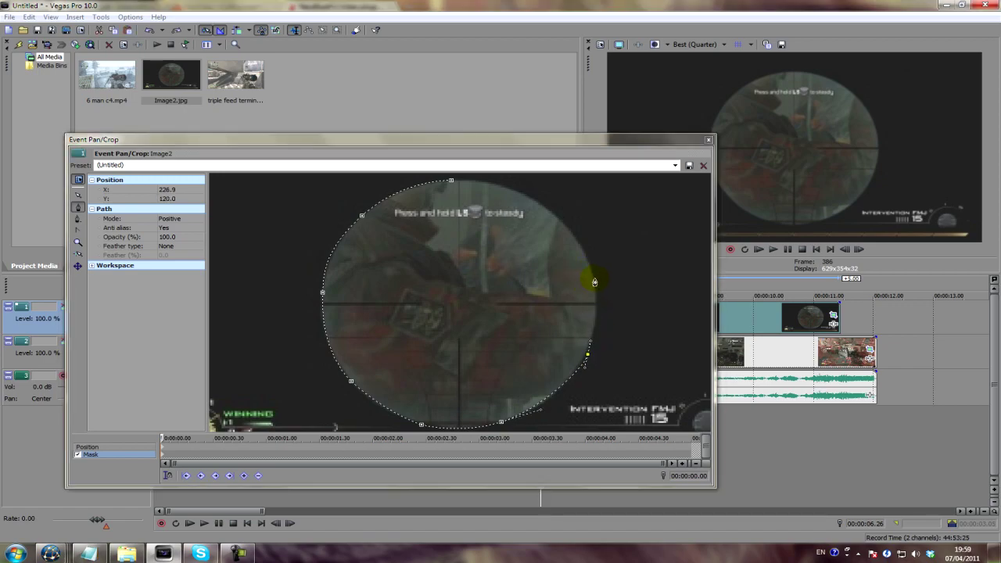
left_click_drag(594, 283, 592, 269)
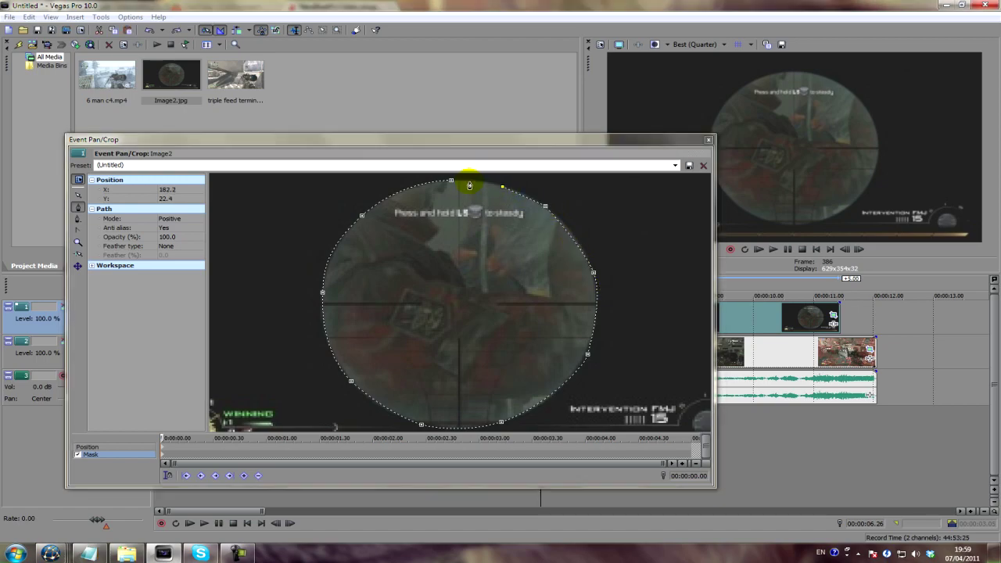
left_click(451, 183)
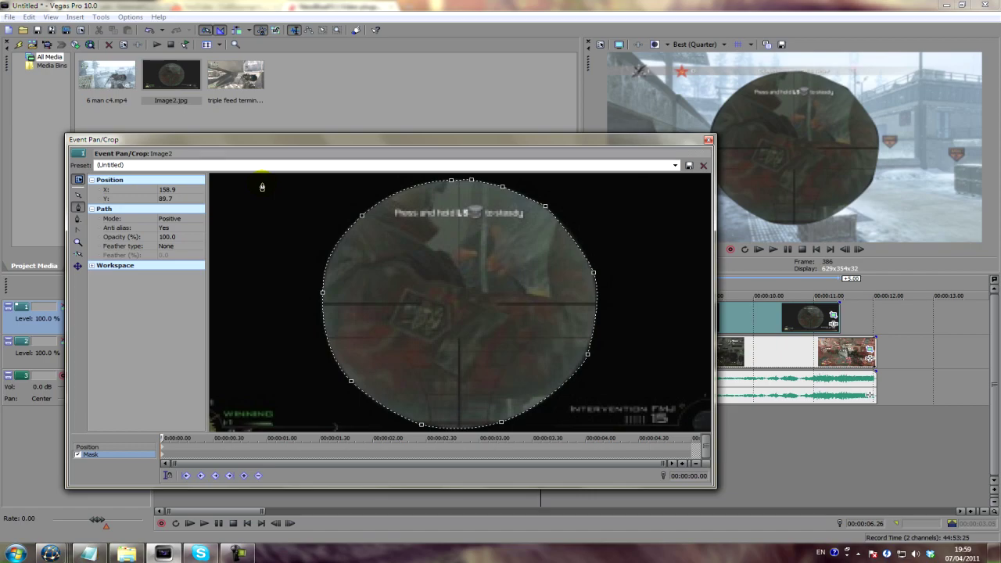
Set the scope mask's feather type to In with a feather of 1.0% and close Event Pan/Crop
left_click(181, 219)
left_click(169, 249)
left_click(170, 246)
left_click(173, 256)
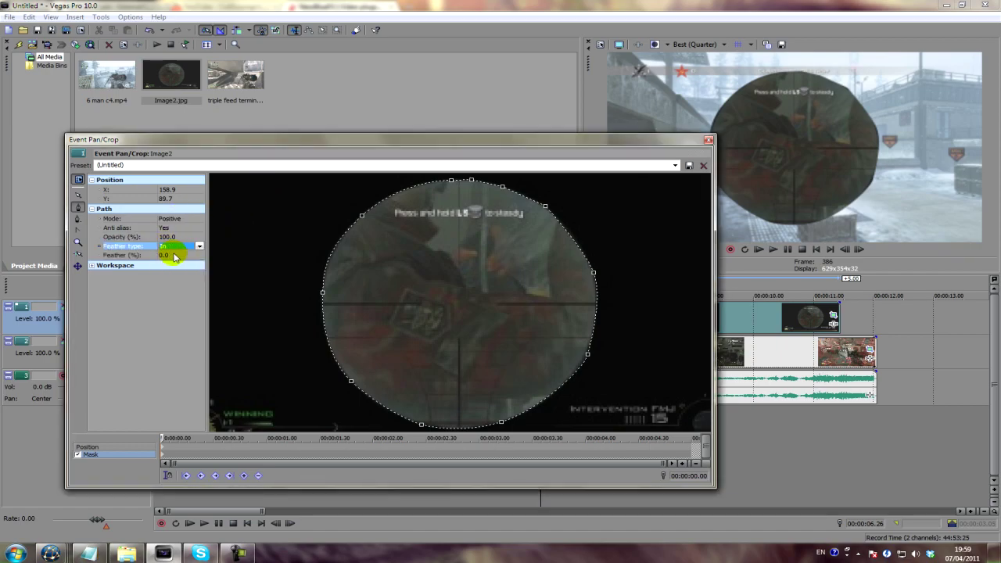
left_click(173, 255)
type("1")
key("Return")
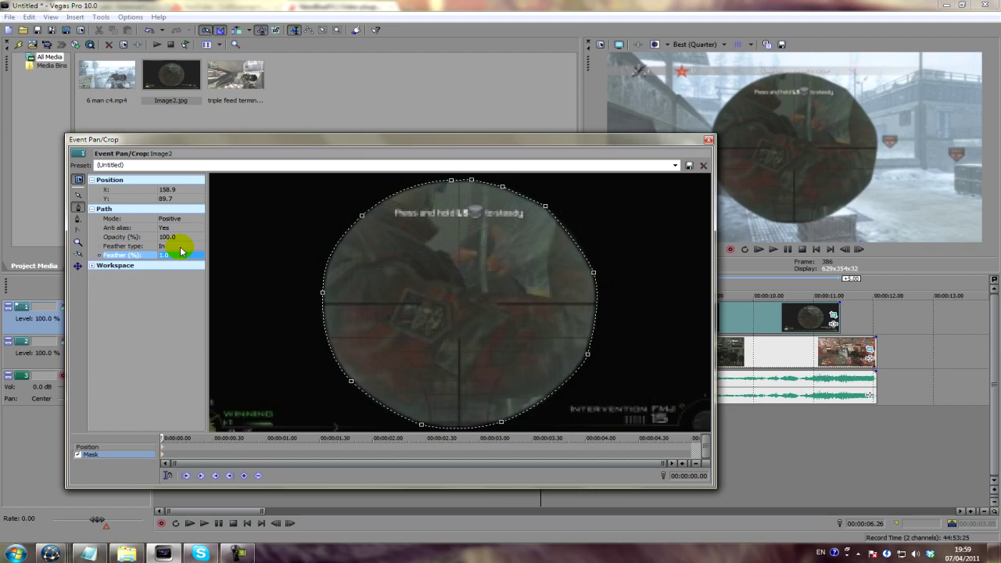
left_click(709, 142)
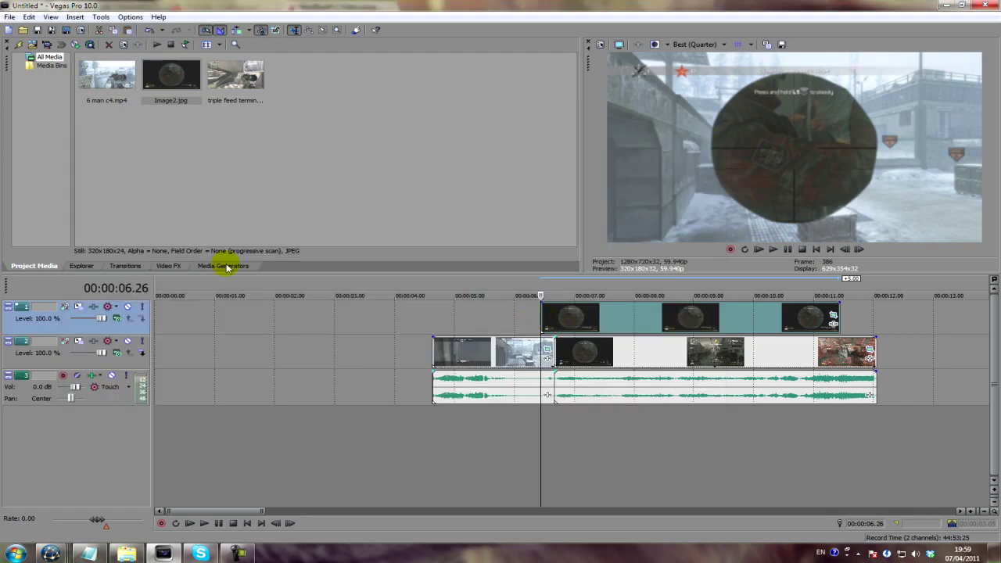
Apply the NewBlue 3D Comb transition with the Aluminum Sticks preset to the start of the Image2 still
left_click(115, 267)
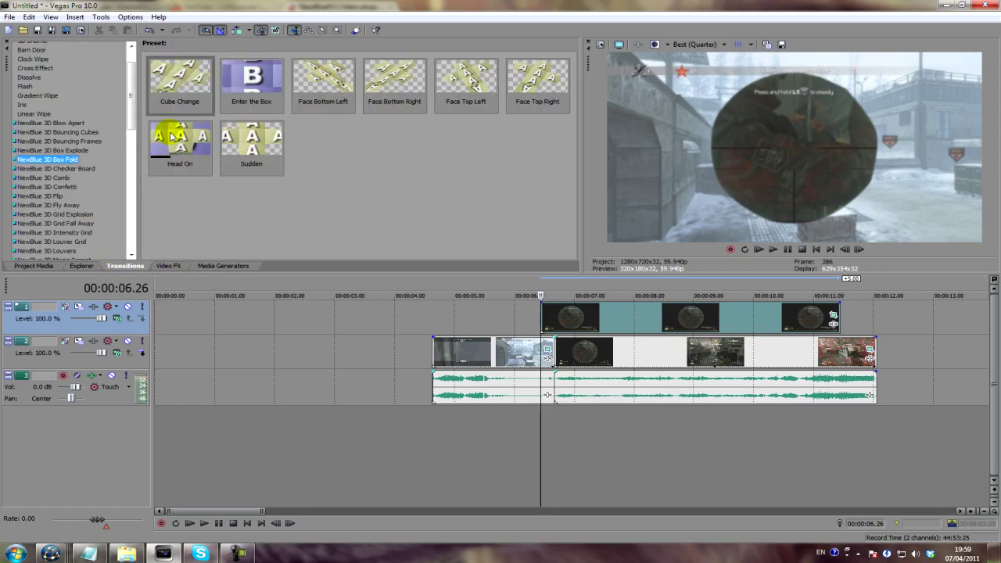
left_click(49, 177)
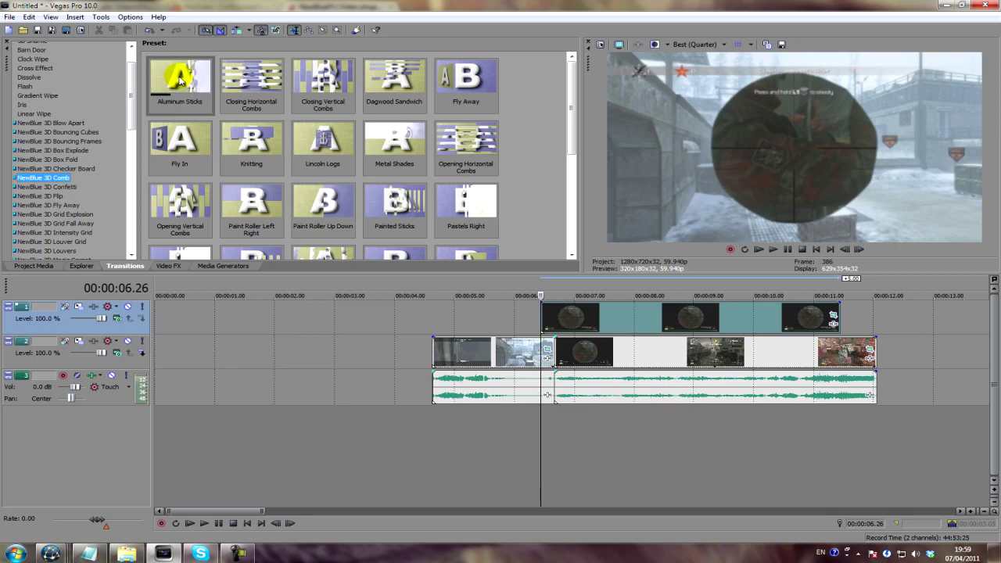
left_click_drag(180, 78, 451, 303)
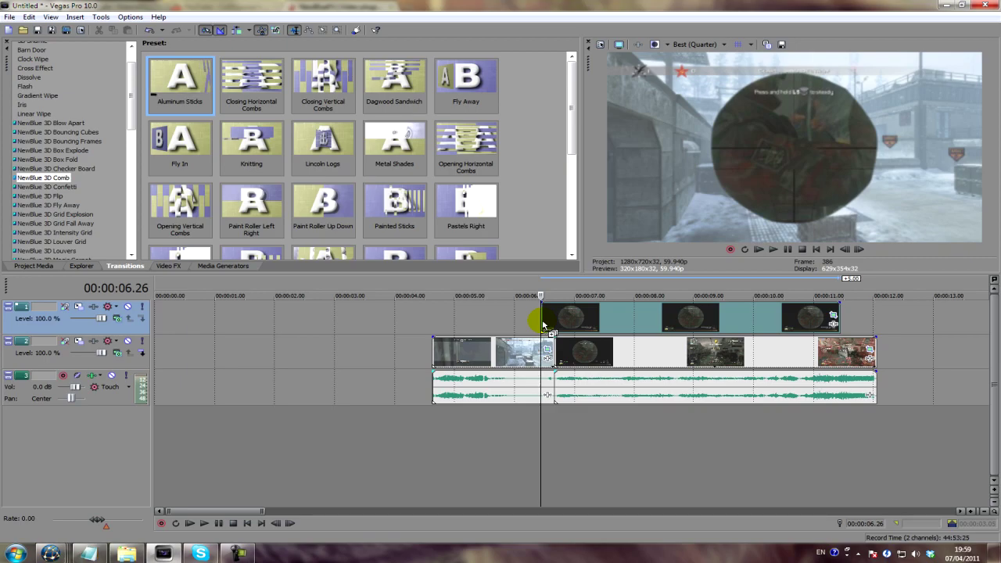
left_click_drag(543, 325, 543, 324)
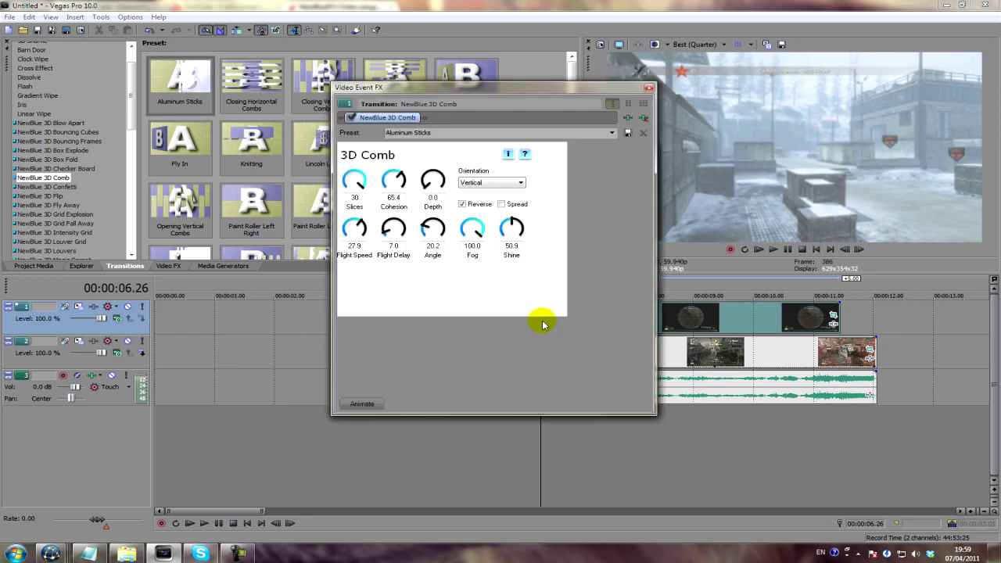
left_click(646, 85)
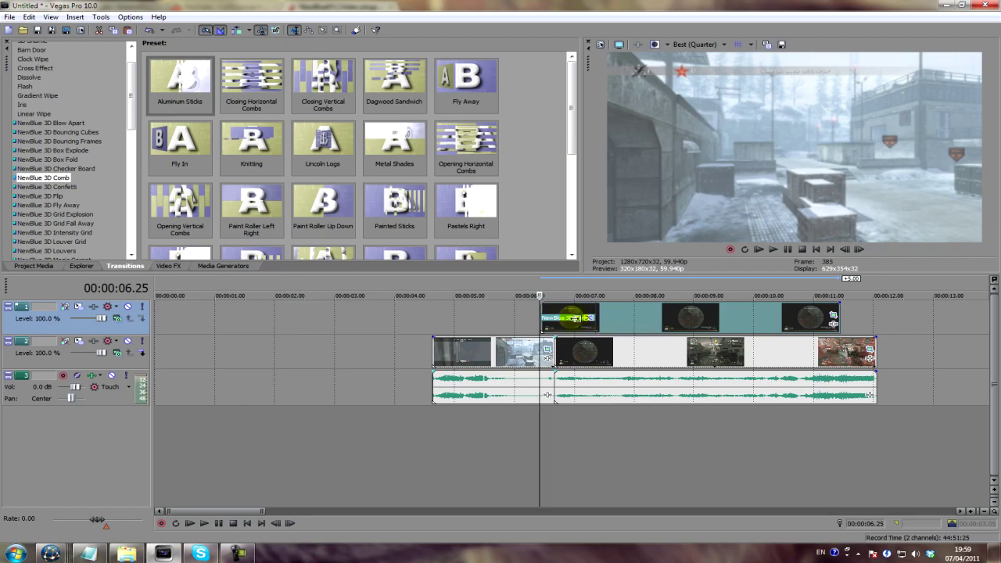
Shorten the 3D Comb transition so it ends near the cut and step through its frames to check it
left_click_drag(594, 317, 552, 314)
key("Right")
key("Right")
key("Right")
key("Right")
key("Right")
key("Right")
key("Right")
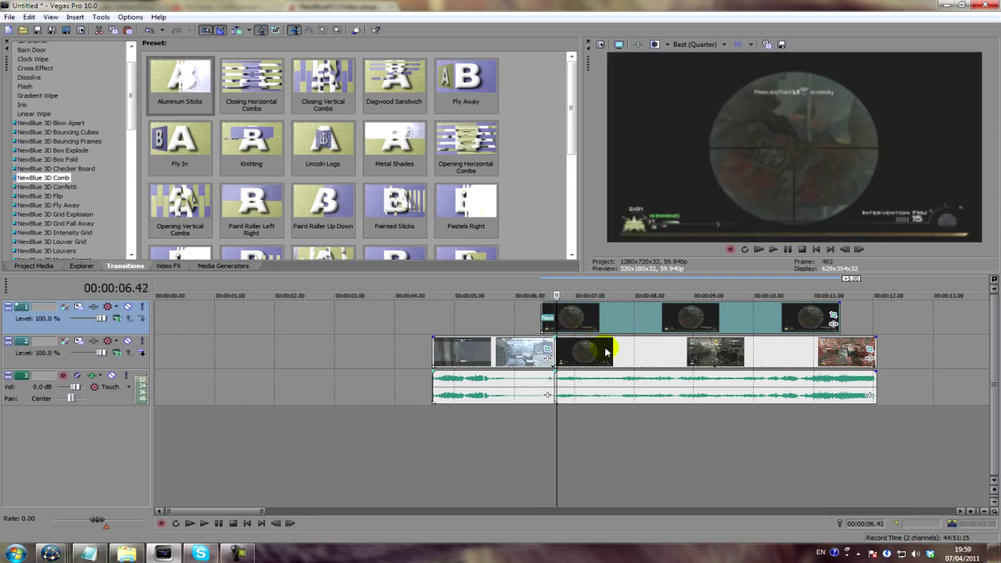
Insert a video track above the Image2 still and paste a copy of the masked still onto it
right_click(133, 324)
left_click(166, 348)
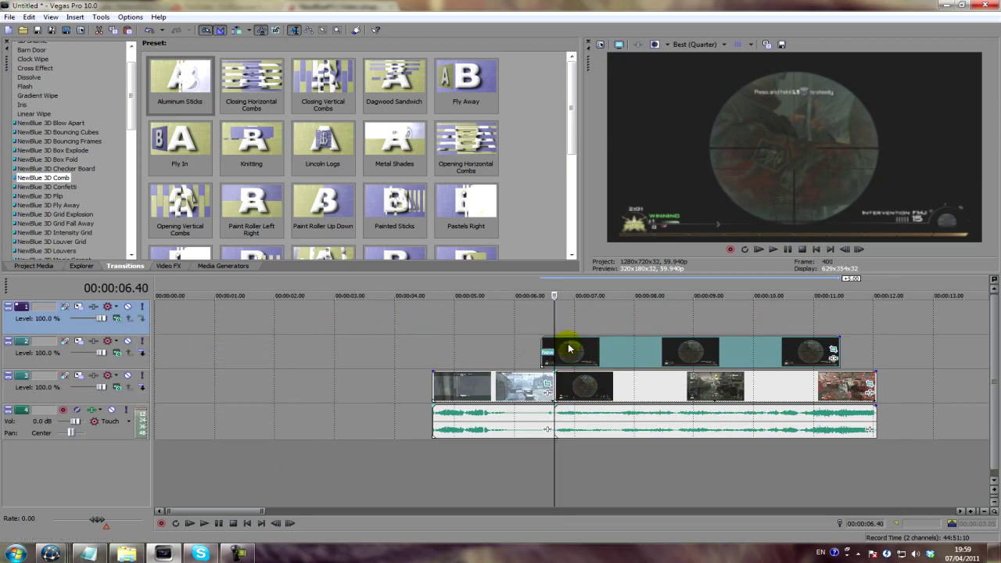
left_click(548, 322)
key("ctrl+v")
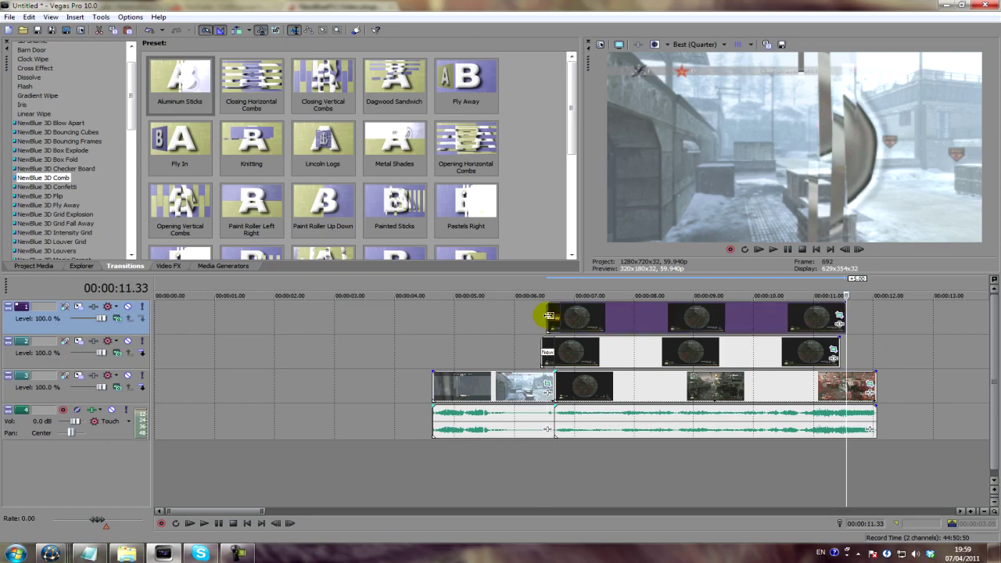
Offset the two Image2 stills so the lower one starts slightly before the upper copy
left_click(546, 317)
mouse_move(569, 319)
left_mouse_down()
mouse_move(587, 319)
mouse_move(575, 319)
left_mouse_up()
left_click_drag(584, 358, 578, 358)
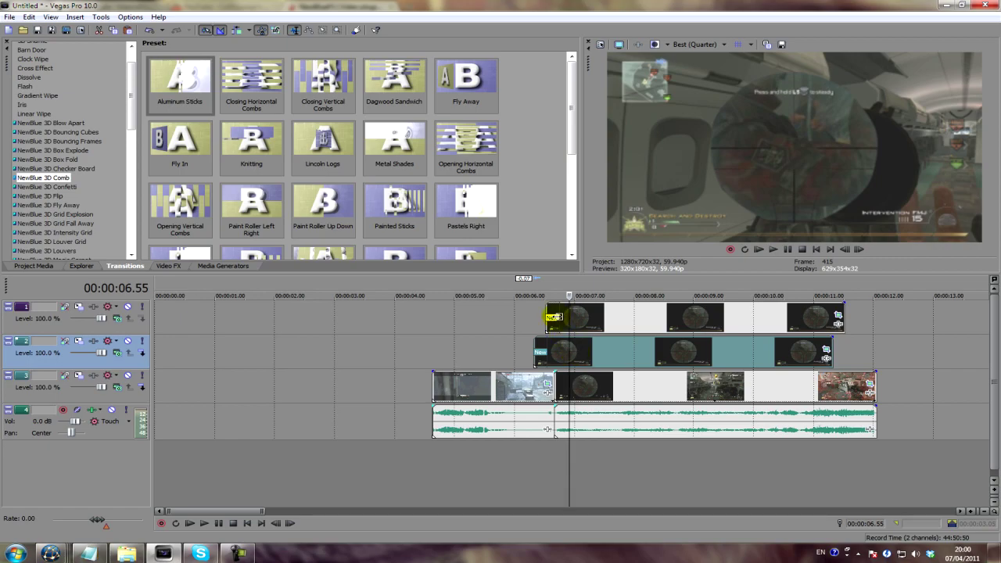
left_click(532, 326)
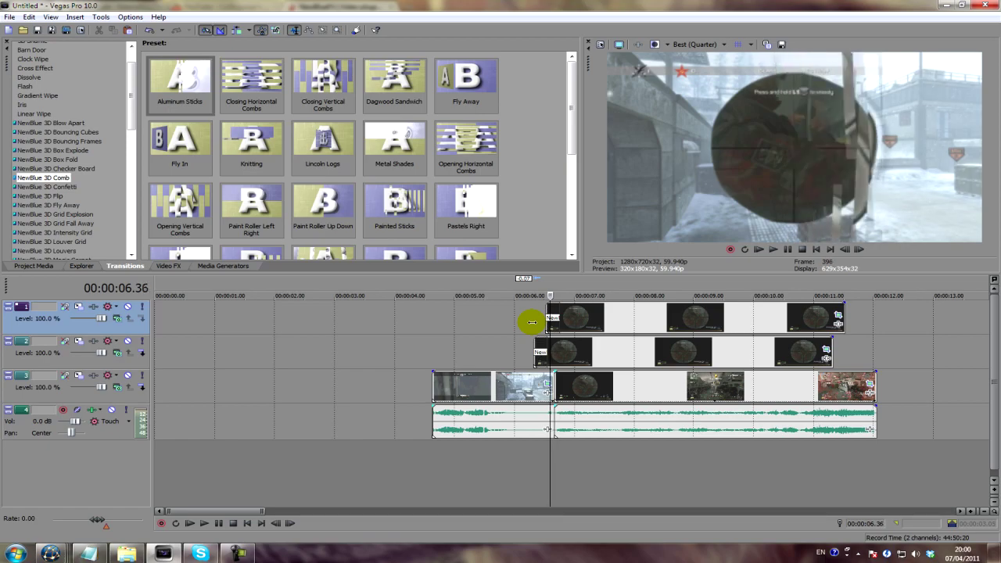
Set the mask mode of the upper Image2 copy to Negative in Event Pan/Crop and close the window
left_click(839, 316)
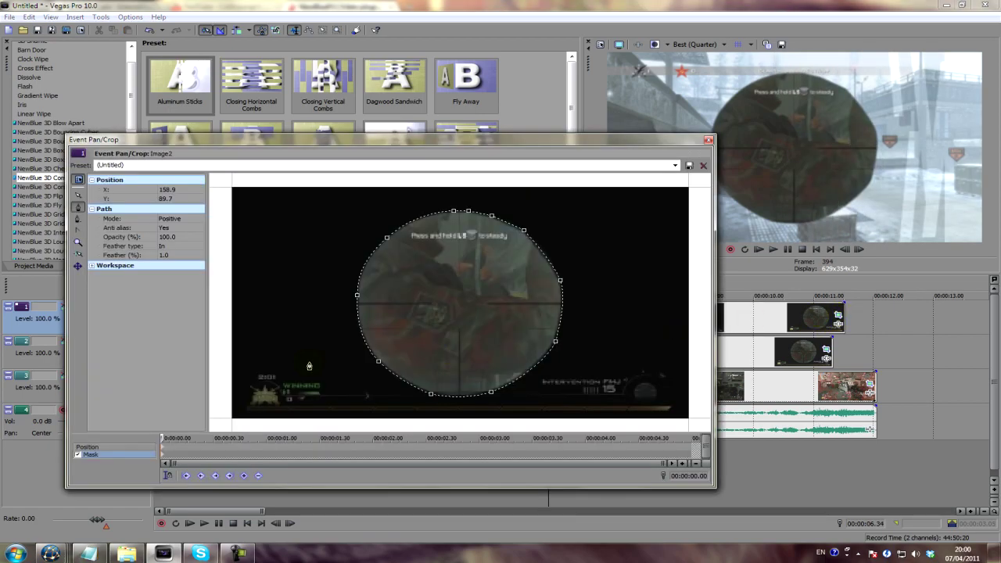
left_click(171, 219)
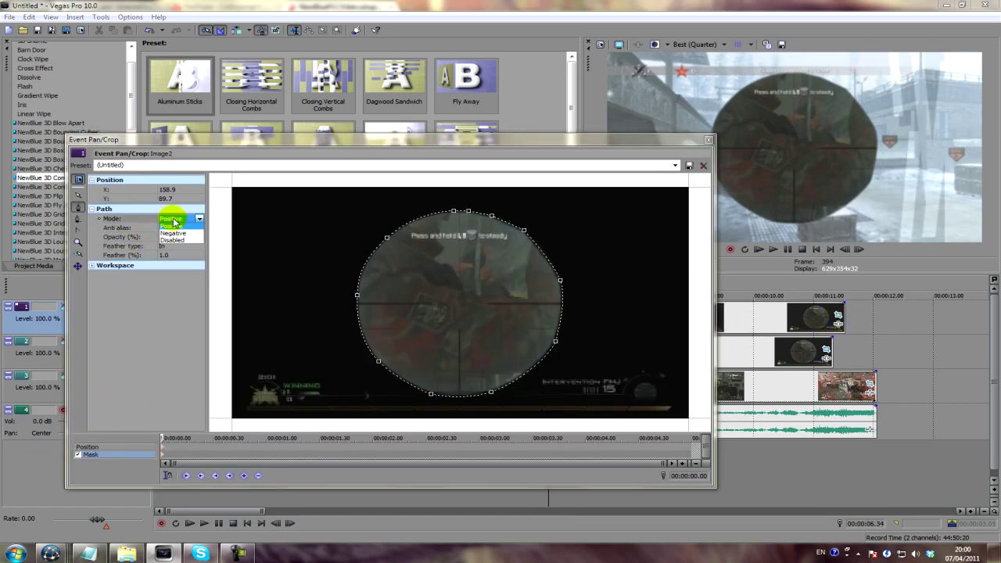
left_click(172, 233)
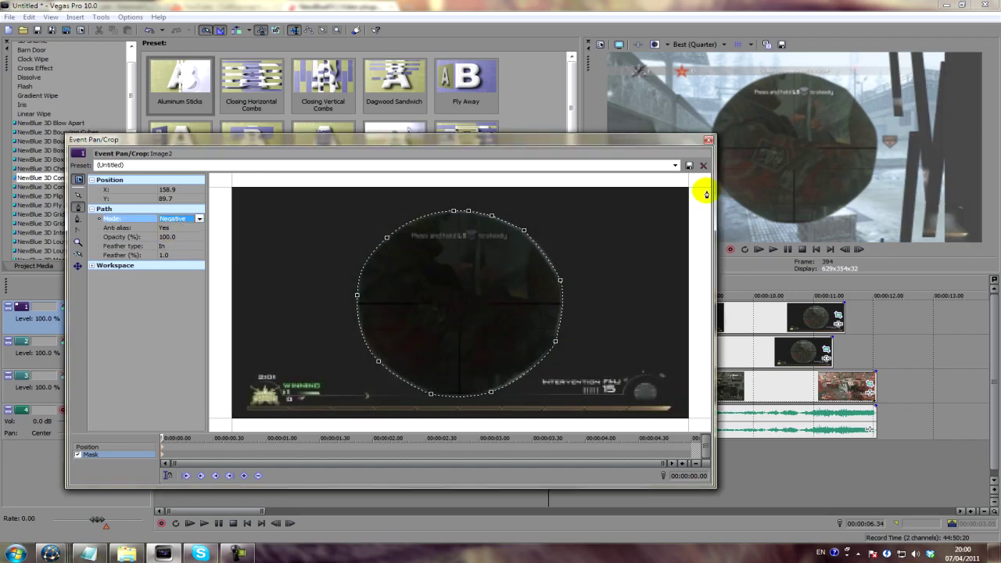
left_click(710, 140)
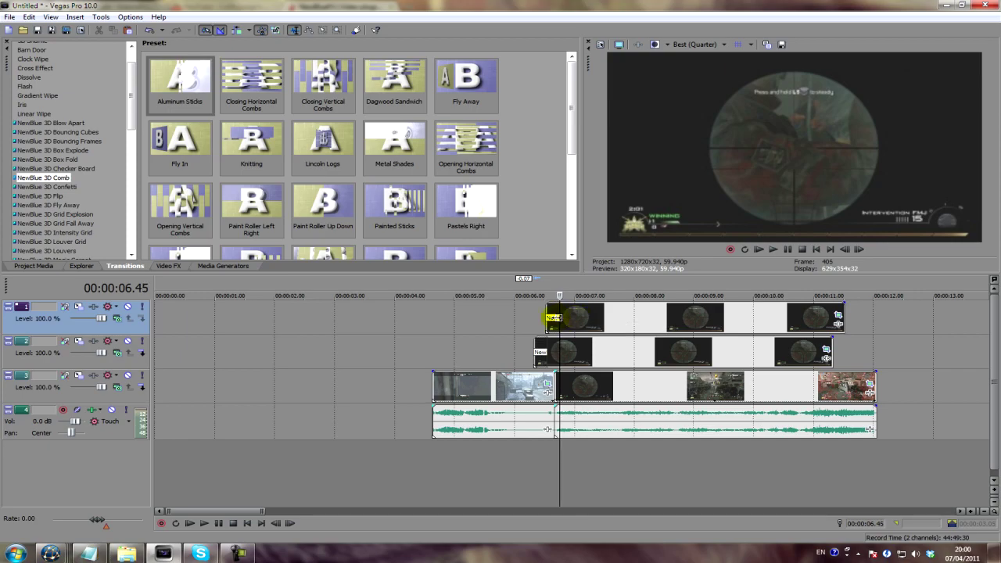
Replace the 3D Comb transition on the upper Image2 copy with the Gradient Wipe Circle Out preset and close its settings
left_click(547, 316)
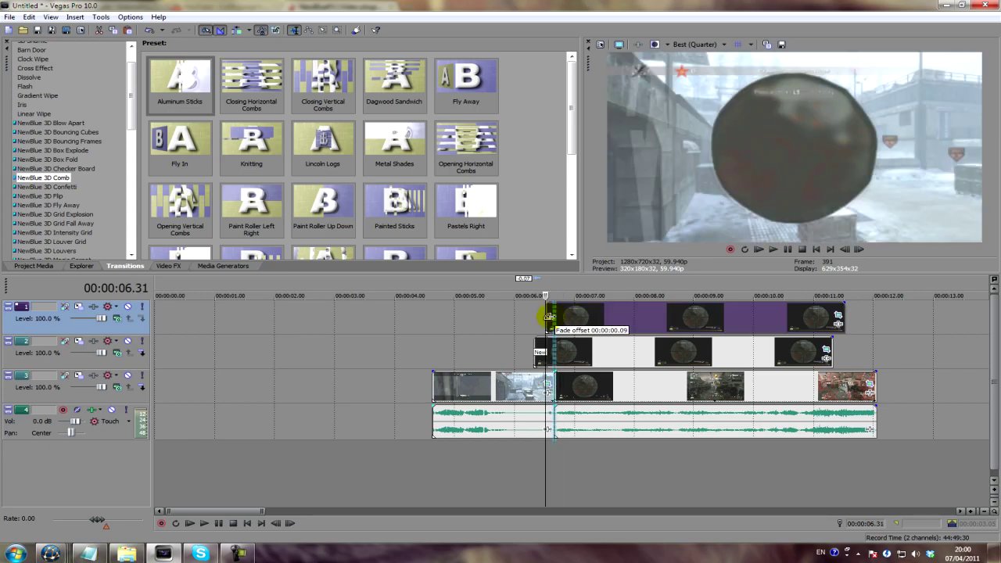
key("Left")
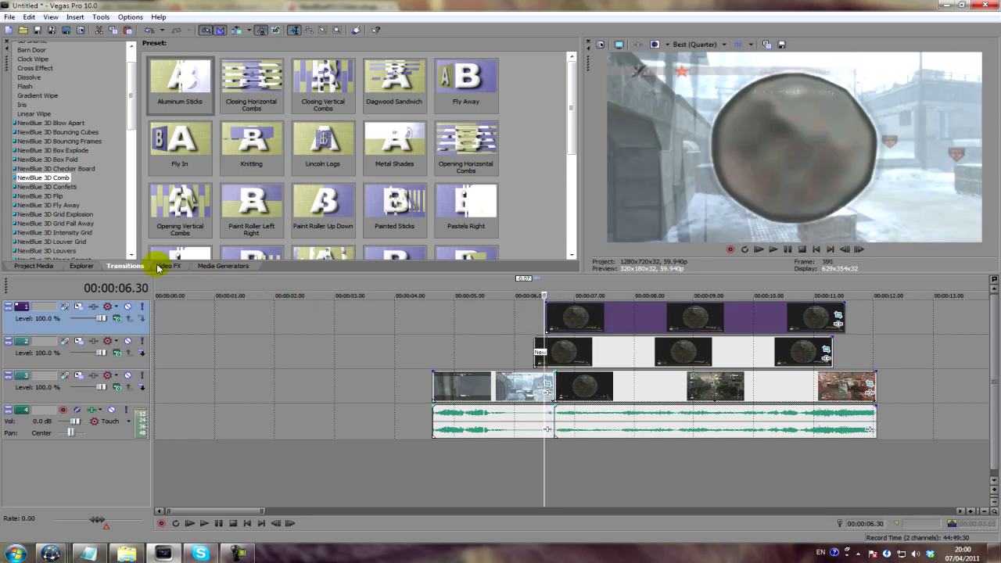
left_click(36, 96)
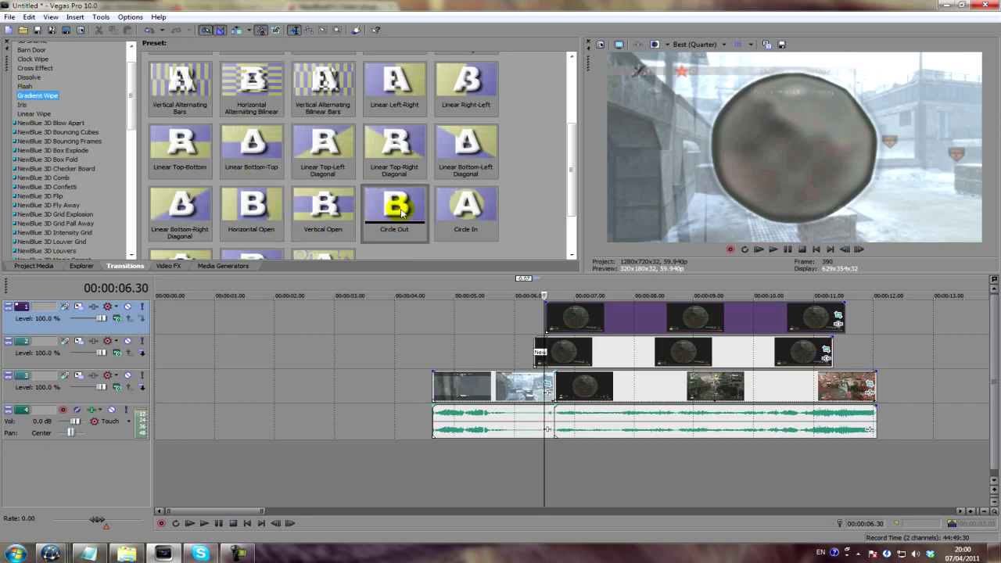
left_click_drag(401, 211, 551, 321)
left_click(647, 91)
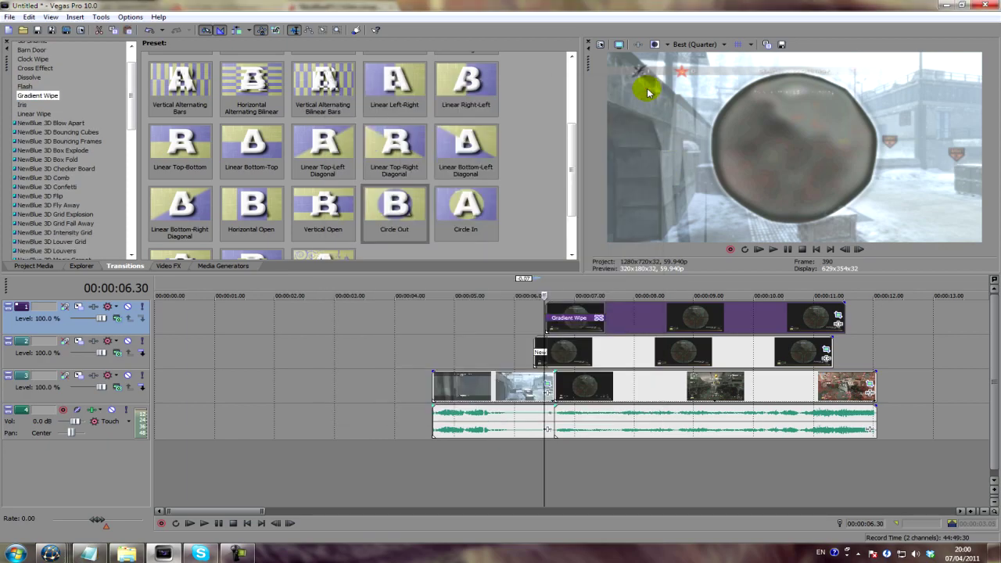
Shorten the Gradient Wipe on the upper still so it ends near the clip cut and step through its frames
left_click_drag(602, 311, 554, 317)
key("Right")
key("Right")
key("Right")
key("Right")
key("Right")
key("Right")
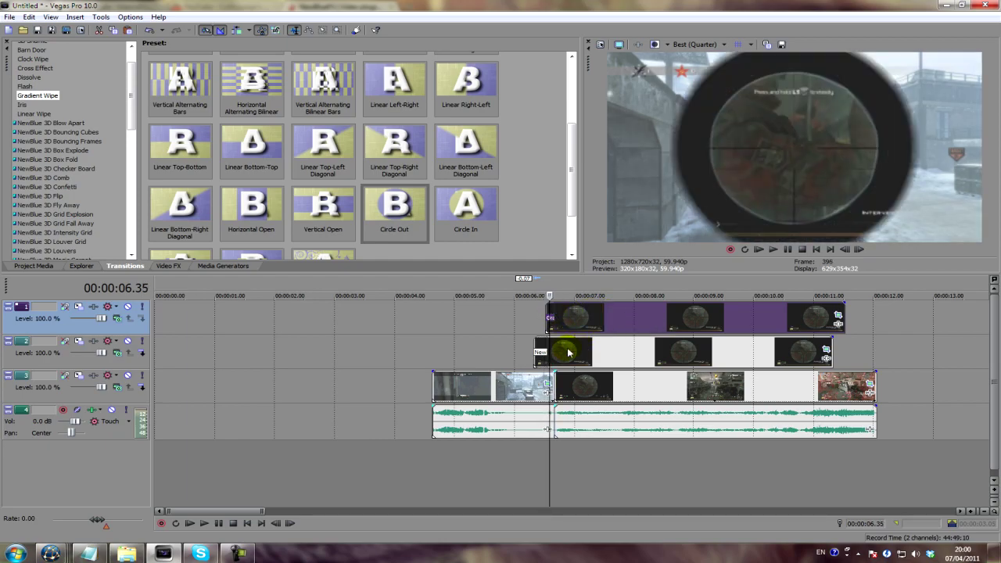
key("Left")
key("Left")
key("Left")
Try moving the upper still three frames earlier, check it frame by frame, and move it back
left_click_drag(569, 318, 541, 314)
left_click(542, 313)
key("Right")
key("Right")
key("Right")
key("Right")
key("Right")
key("Right")
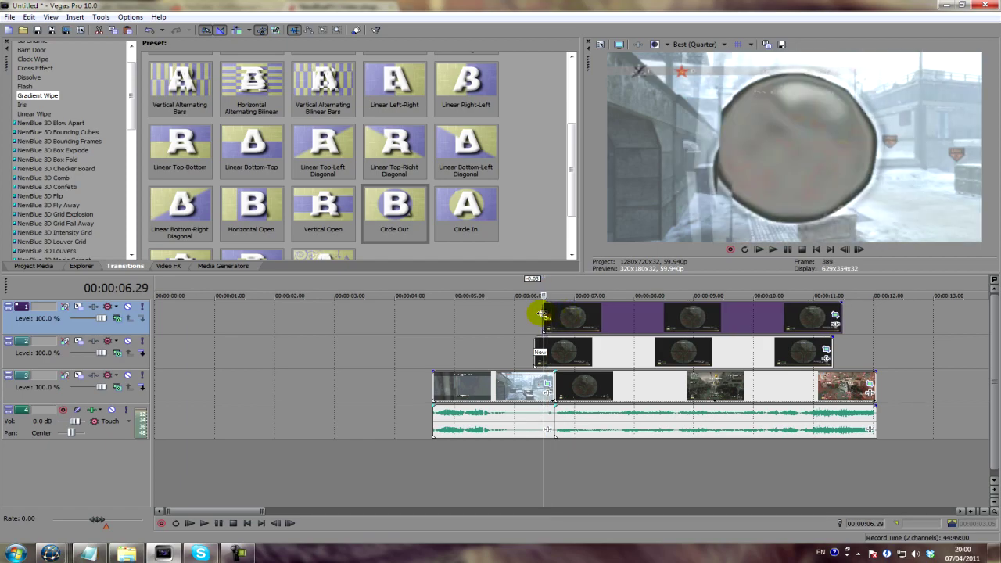
key("Right")
key("Right")
key("Right")
key("Right")
key("Right")
key("Right")
key("Right")
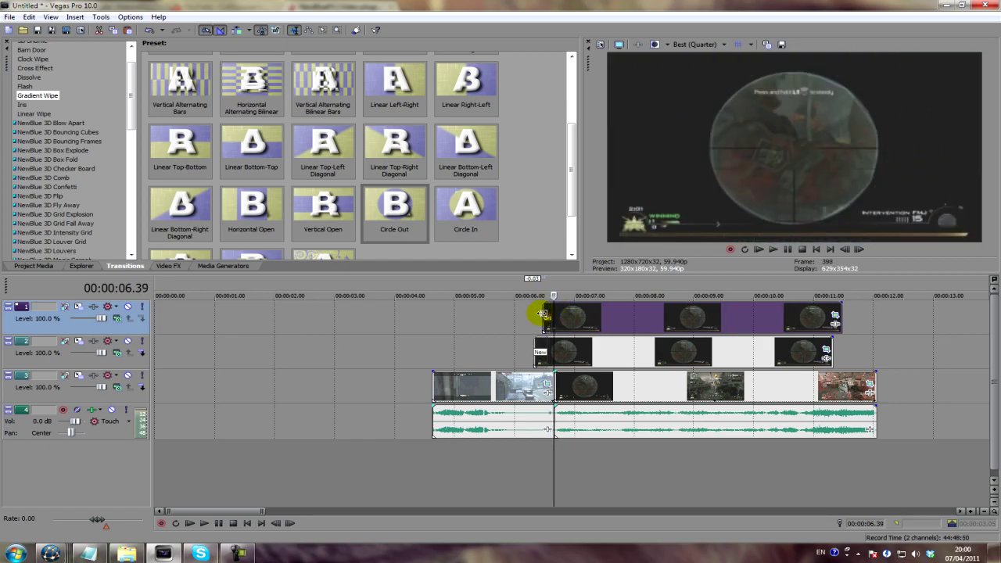
left_click_drag(562, 325, 565, 325)
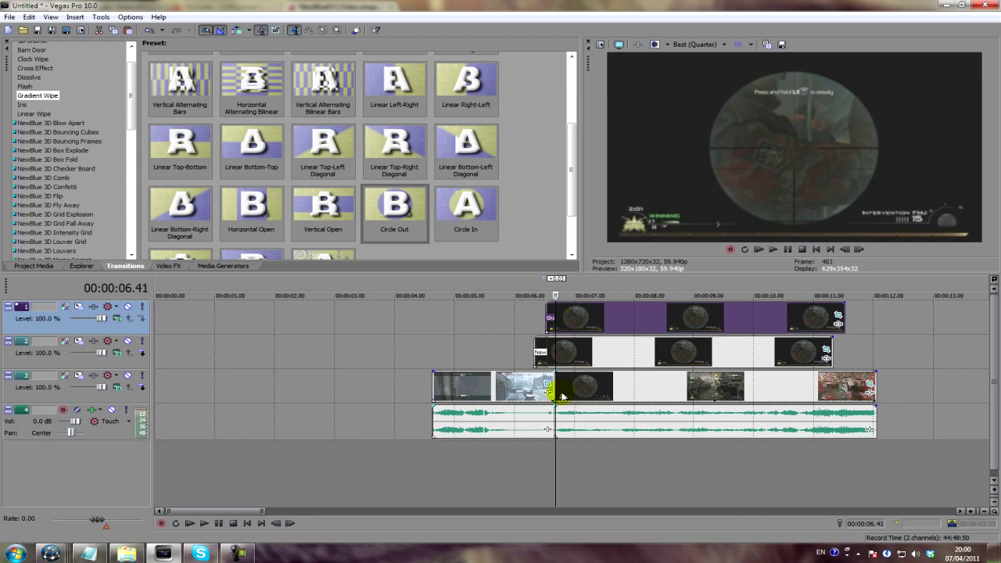
Split both Image2 stills at the cut between the gameplay clips and delete the parts after it
left_click(556, 348)
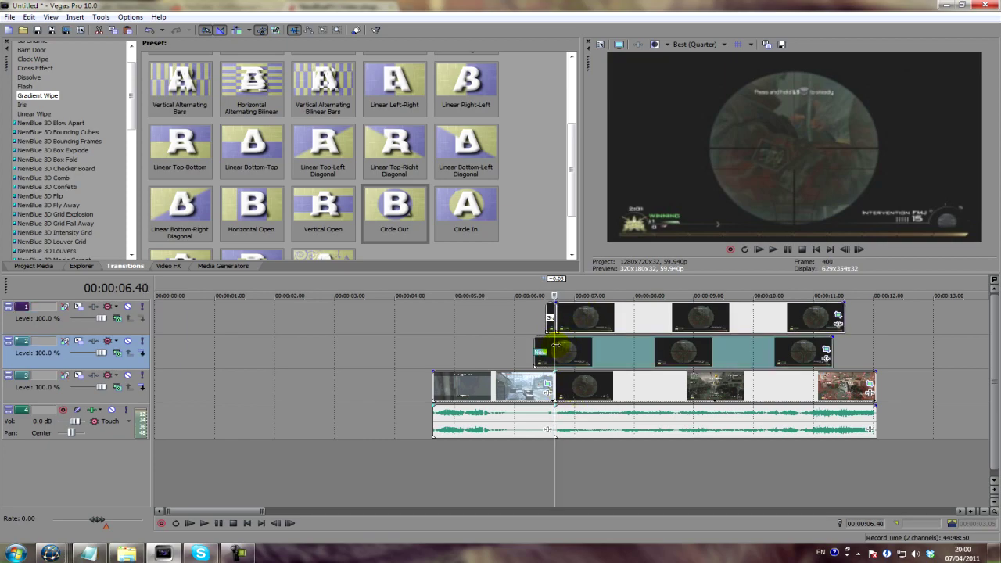
key("s")
left_click(567, 344)
key("Delete")
left_click(582, 328)
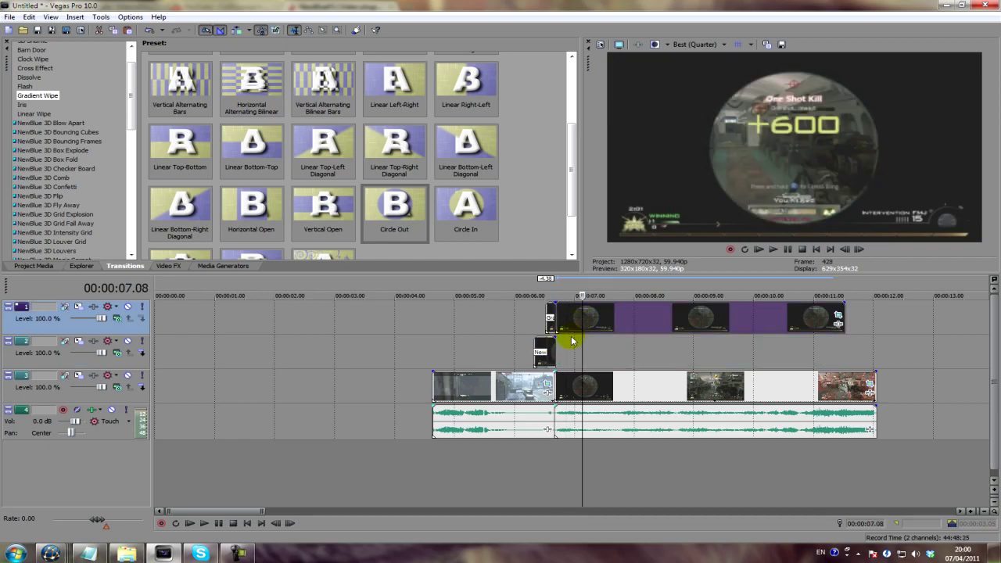
key("Delete")
Zoom in on the cut and trim the ends of both stills by one frame to line up with it
left_click(555, 349)
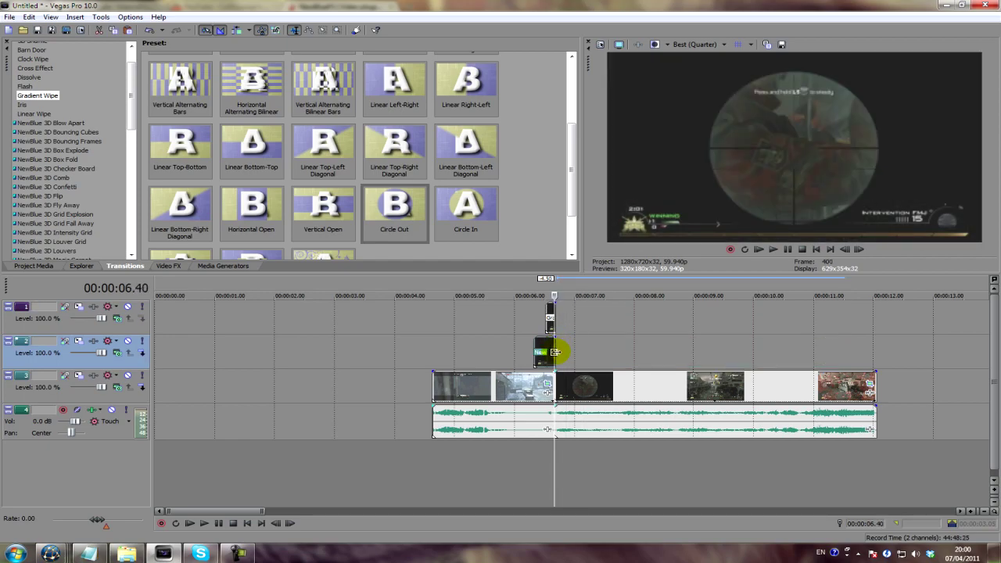
key("Right")
key("Right")
key("Right")
key("Left")
key("Left")
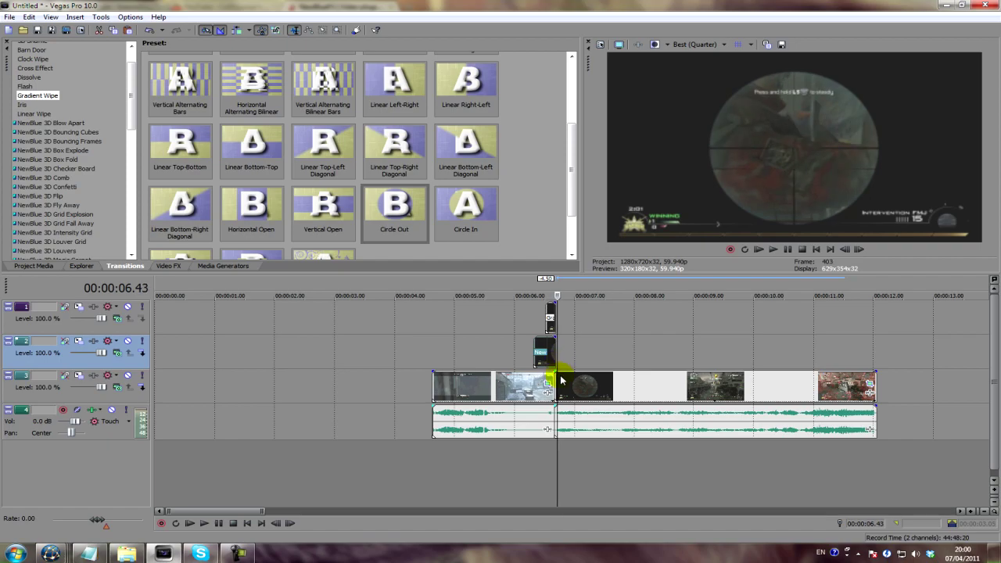
left_click_drag(263, 511, 230, 512)
key("Left")
key("Left")
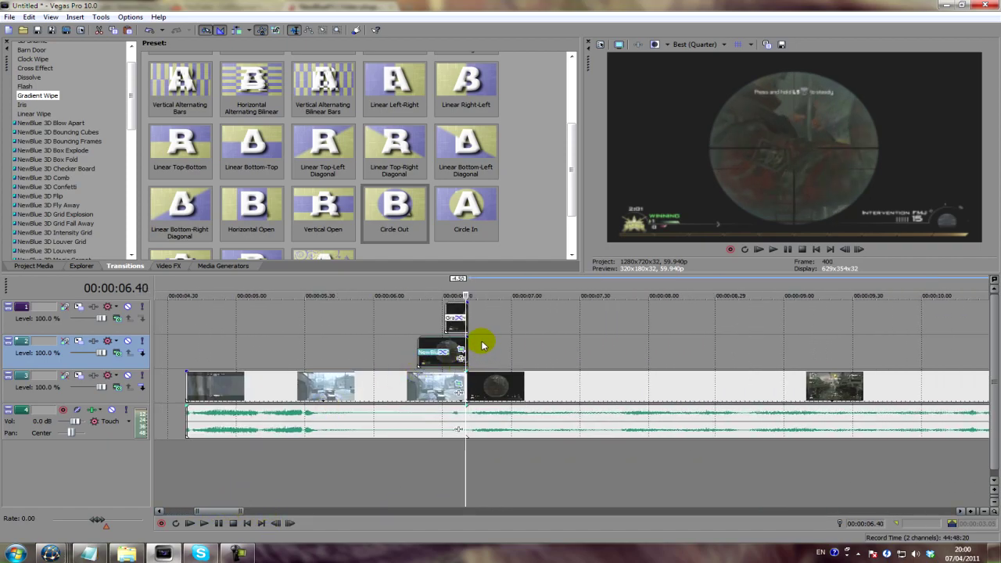
left_click(468, 322)
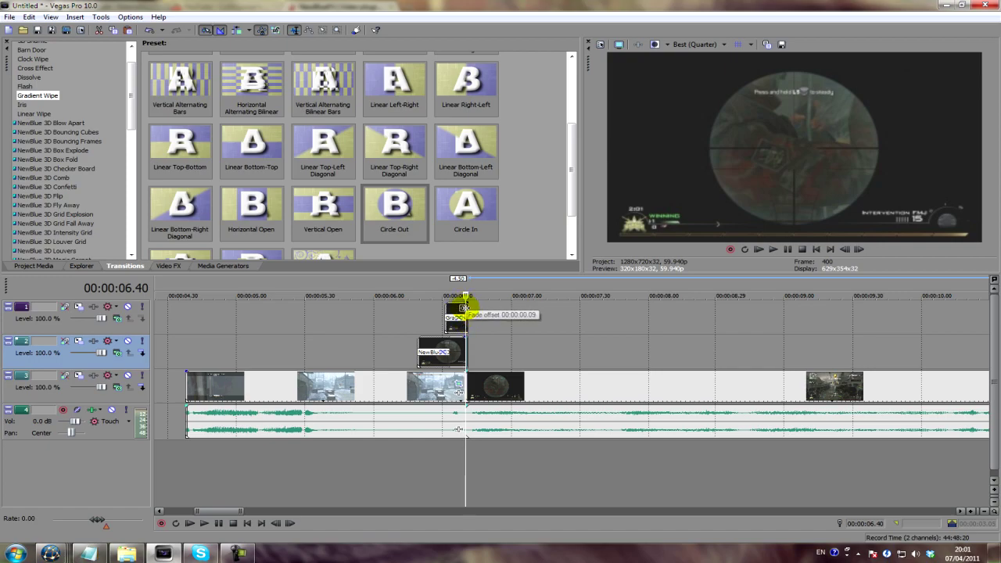
left_click(464, 309)
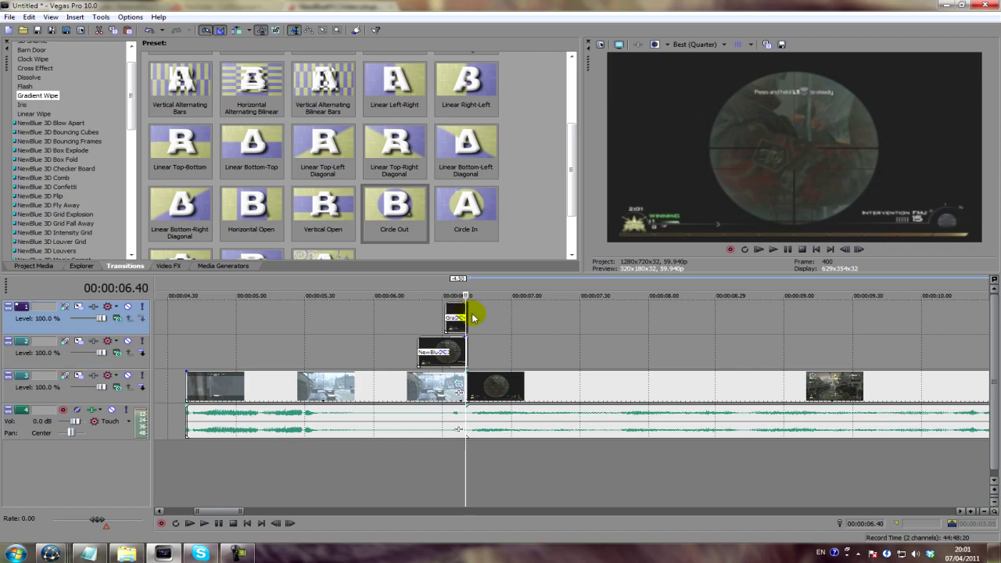
left_click(424, 317)
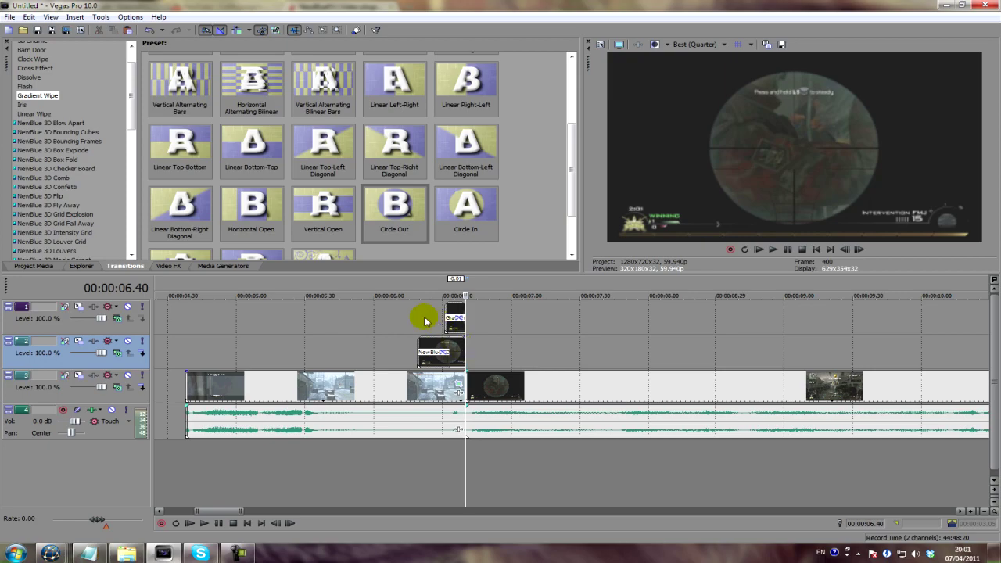
Set the preview quality to Draft (Quarter) and play the transition from 00:00:06.05
left_click(416, 319)
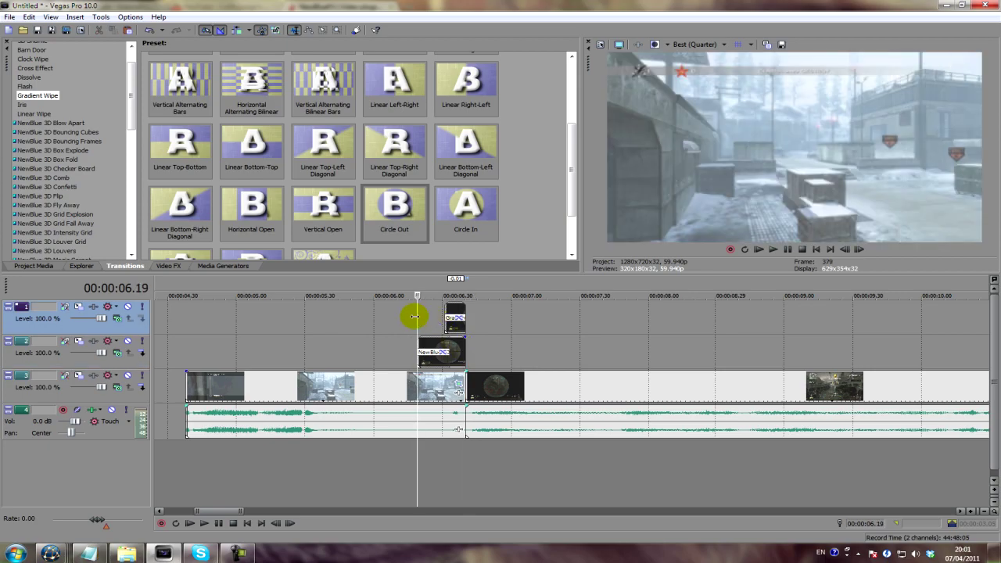
left_click(384, 327)
left_click(697, 44)
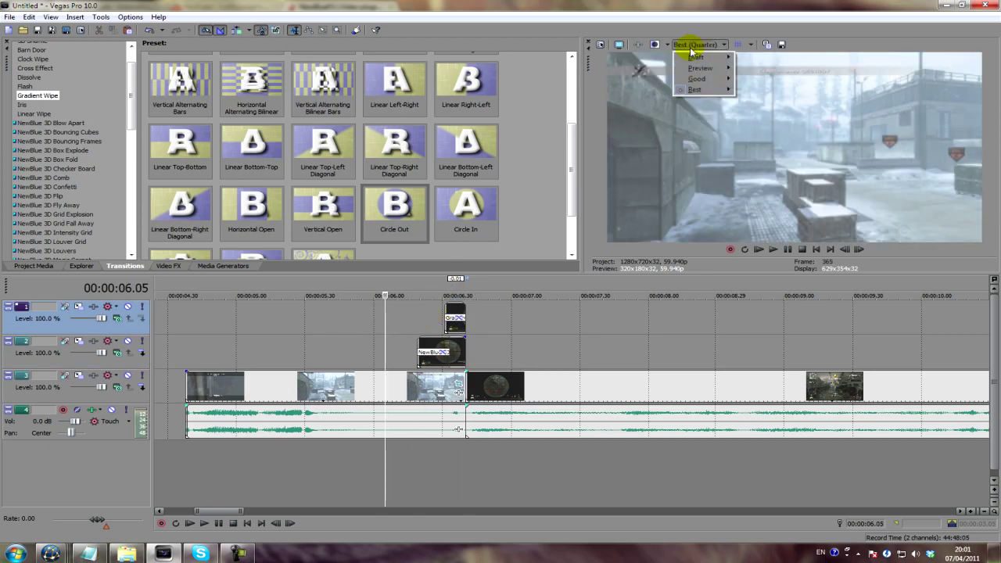
mouse_move(695, 58)
left_click(639, 89)
key("space")
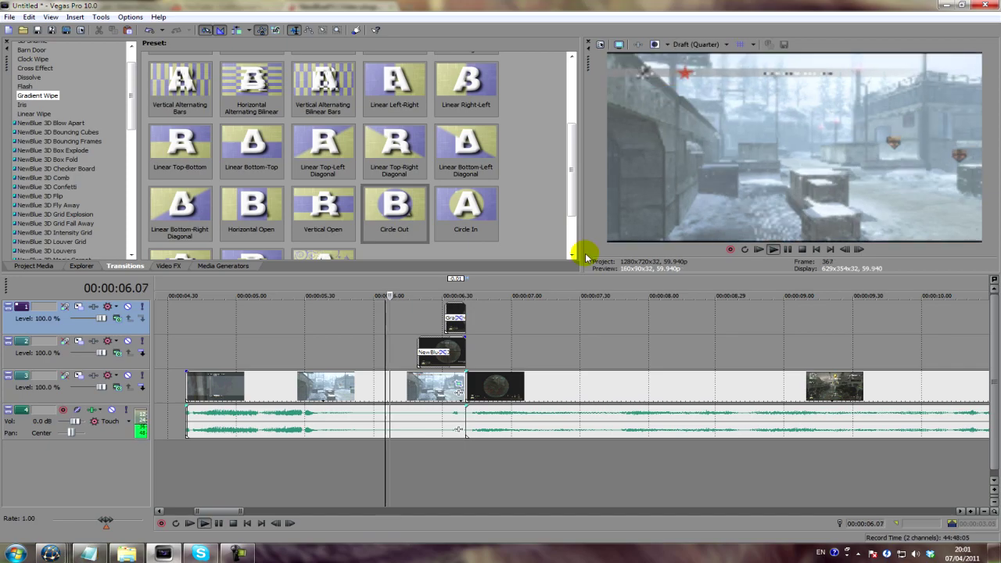
key("space")
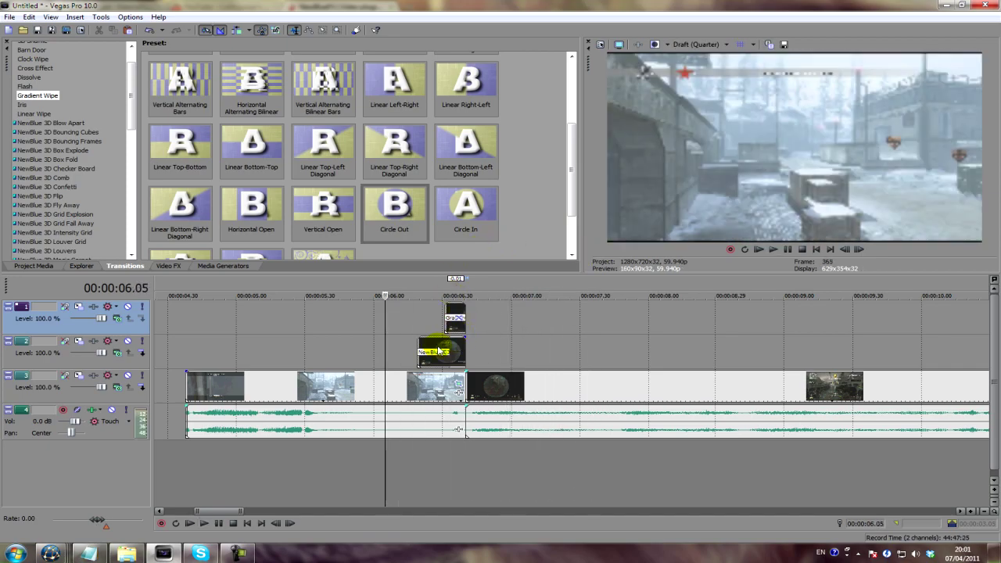
Extend the starts of both stills earlier, keeping the lower one first, and play the transition between adjustments
left_click_drag(419, 345, 387, 346)
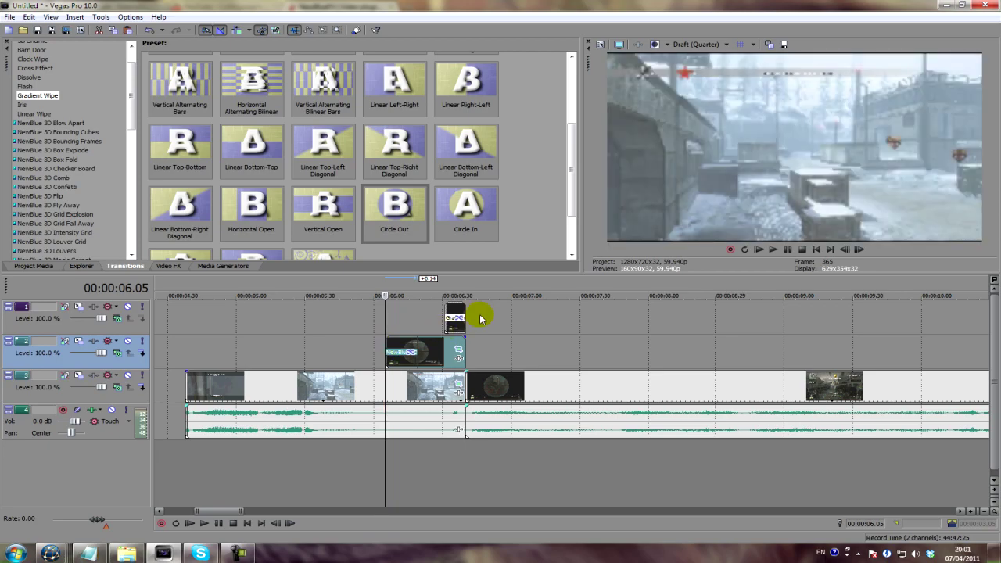
mouse_move(446, 314)
left_mouse_down()
mouse_move(413, 313)
mouse_move(428, 315)
left_mouse_up()
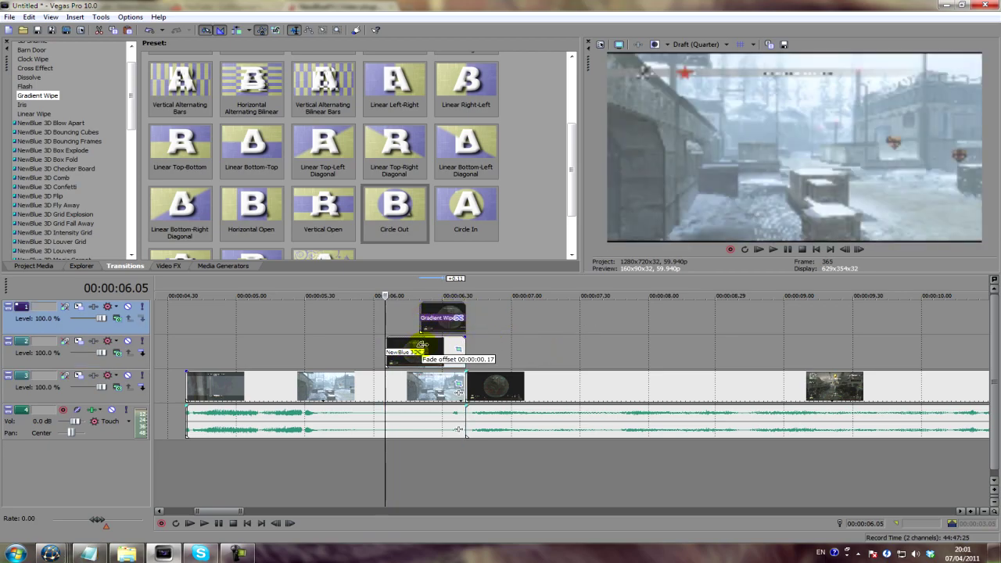
key("space")
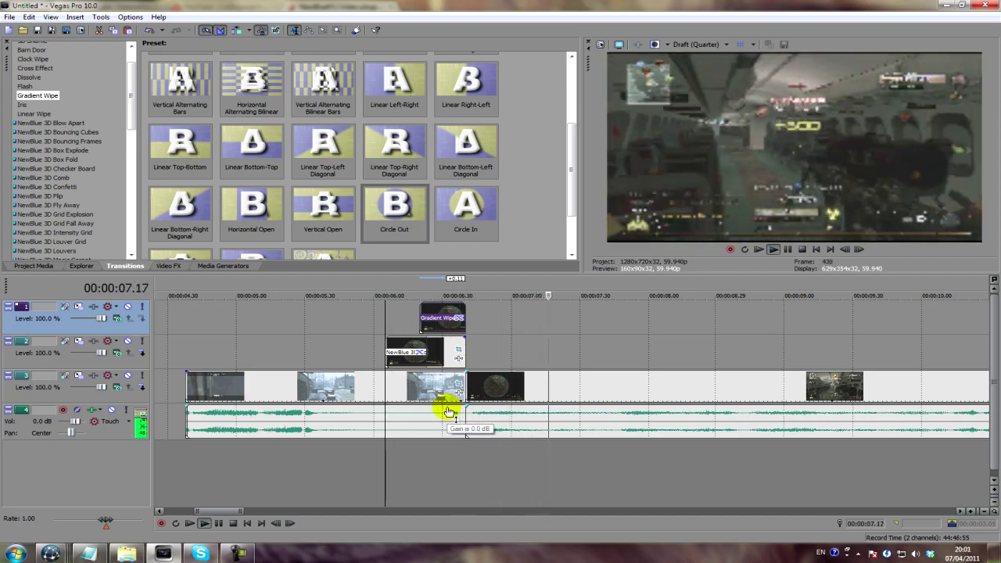
key("space")
key("space")
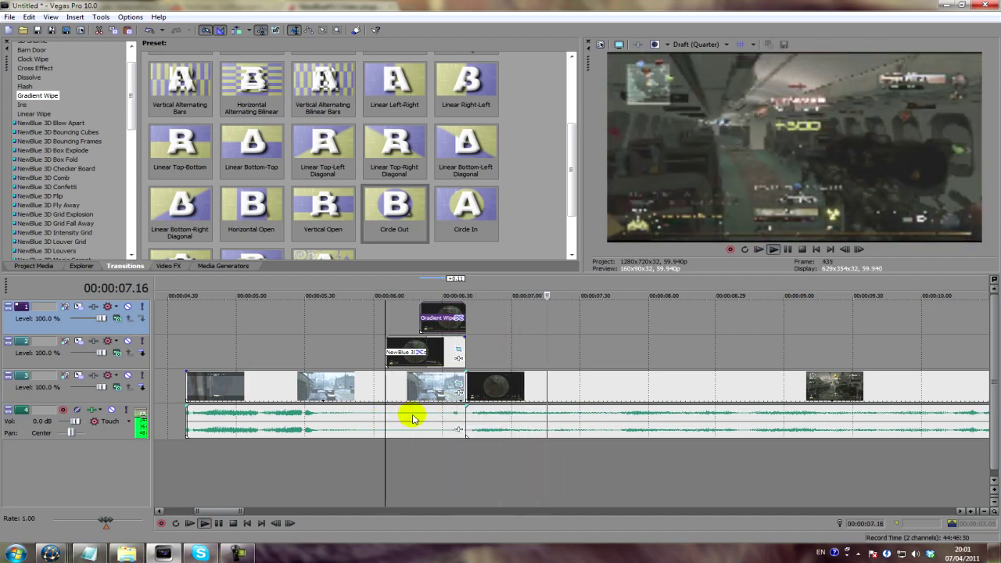
key("space")
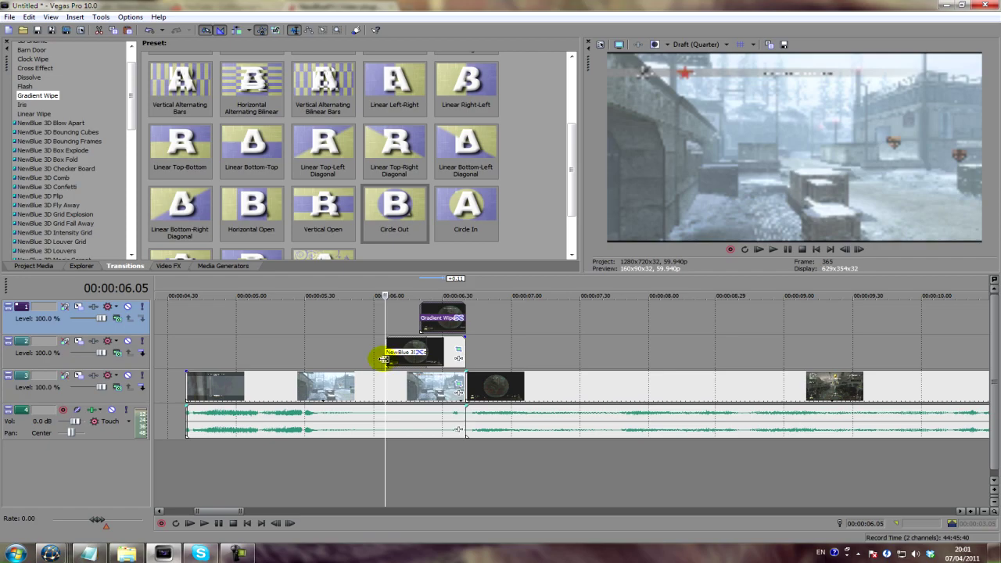
left_click_drag(384, 359, 357, 353)
left_click_drag(425, 316, 410, 316)
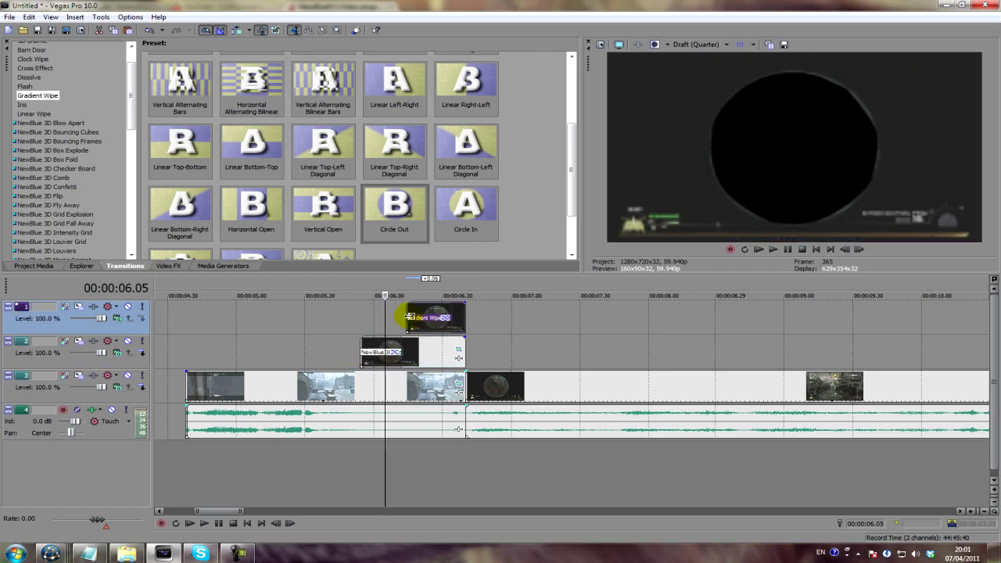
Lengthen the 3D Comb on the lower still and stretch the Gradient Wipe to the upper still's end, playing the result
left_click(396, 349)
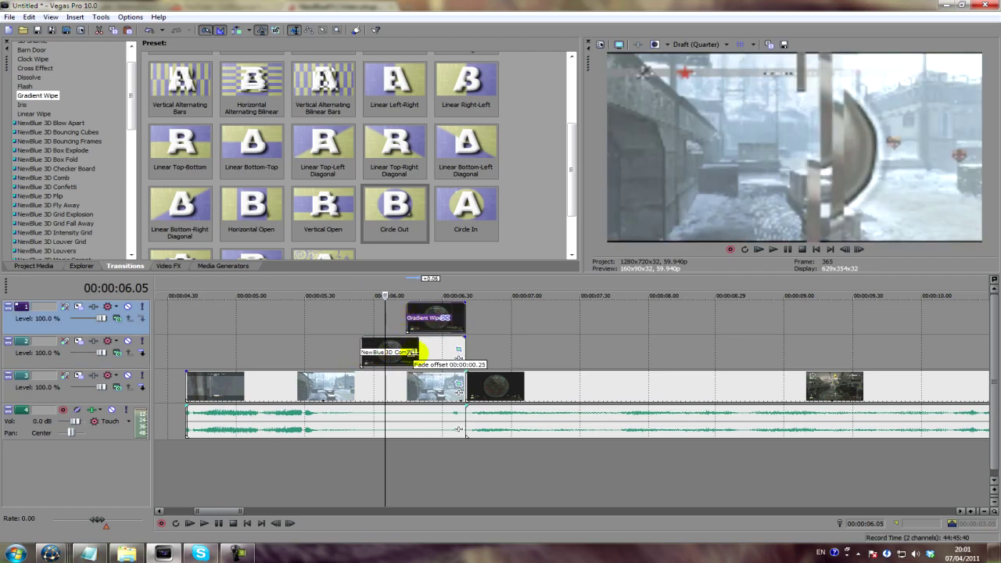
left_click(450, 308)
left_click(344, 317)
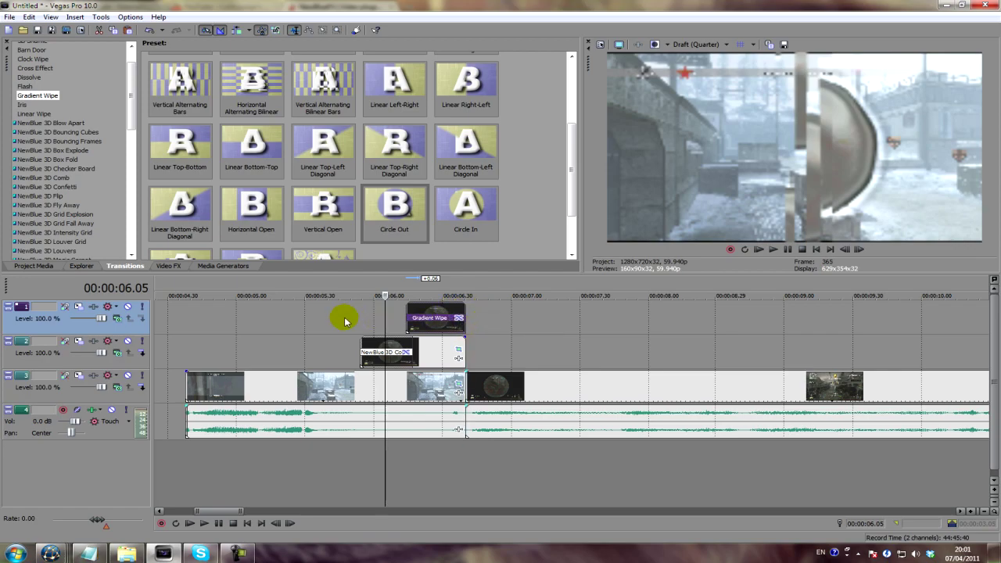
key("space")
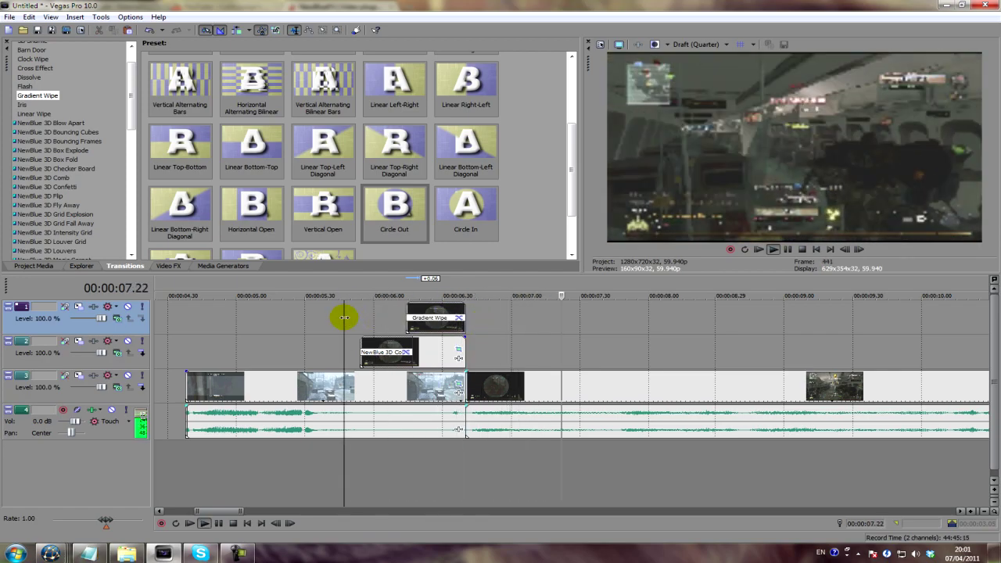
key("space")
left_click(411, 342)
left_click_drag(410, 342, 426, 344)
key("space")
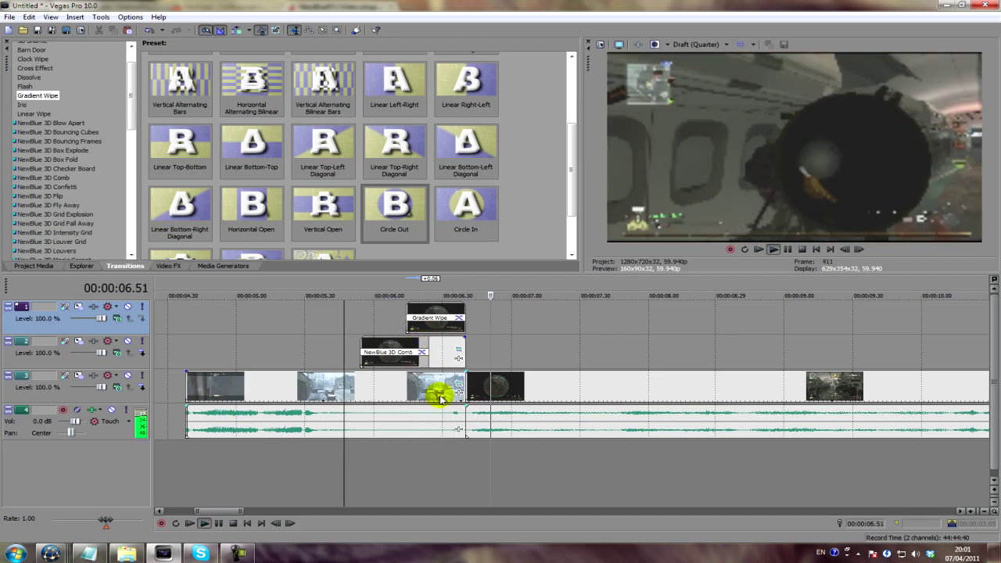
key("space")
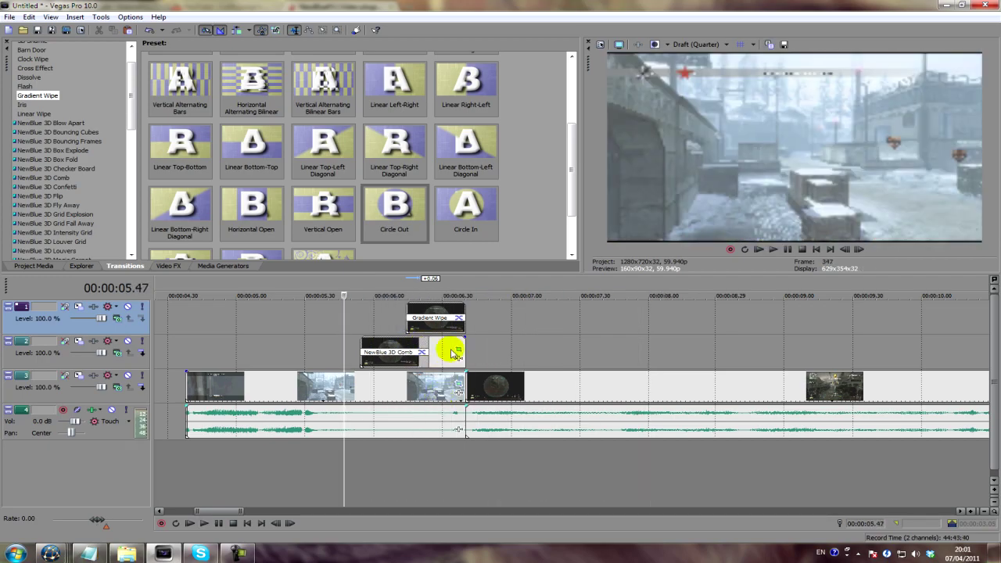
Step frame by frame through the whole transition from just before the lower still to the cut
left_click(361, 318)
key("Right")
key("Right")
key("Right")
key("Right")
key("Right")
key("Right")
key("Right")
key("Right")
key("Right")
key("Right")
key("Right")
key("Right")
key("Right")
key("Right")
key("Right")
key("Right")
key("Right")
key("Right")
key("Right")
key("Right")
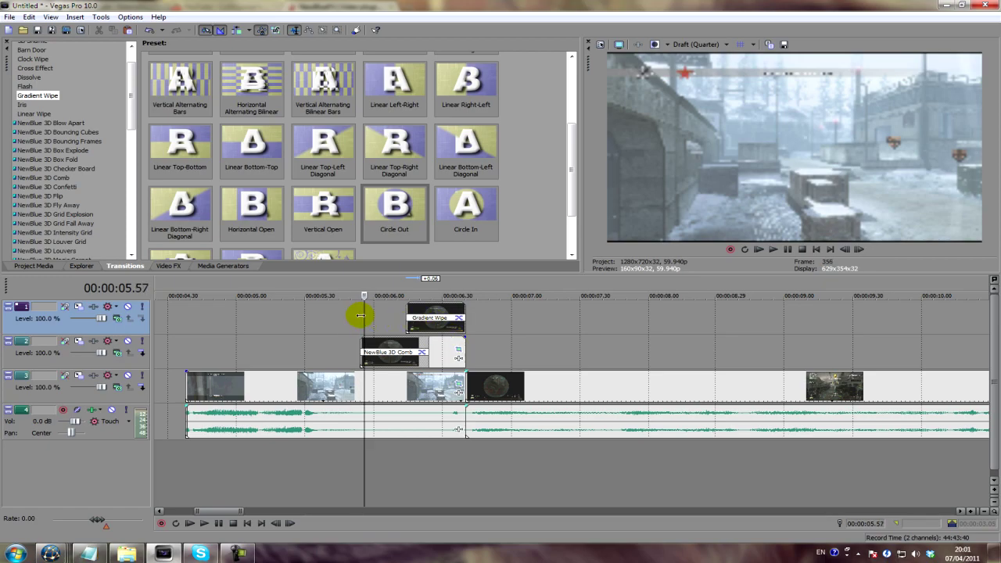
key("Right")
key("Right")
key("Right")
key("Right")
key("Right")
key("Right")
key("Right")
key("Right")
key("Right")
key("Right")
key("Right")
key("Right")
key("Right")
key("Right")
key("Right")
key("Right")
key("Right")
key("Right")
key("Right")
key("Right")
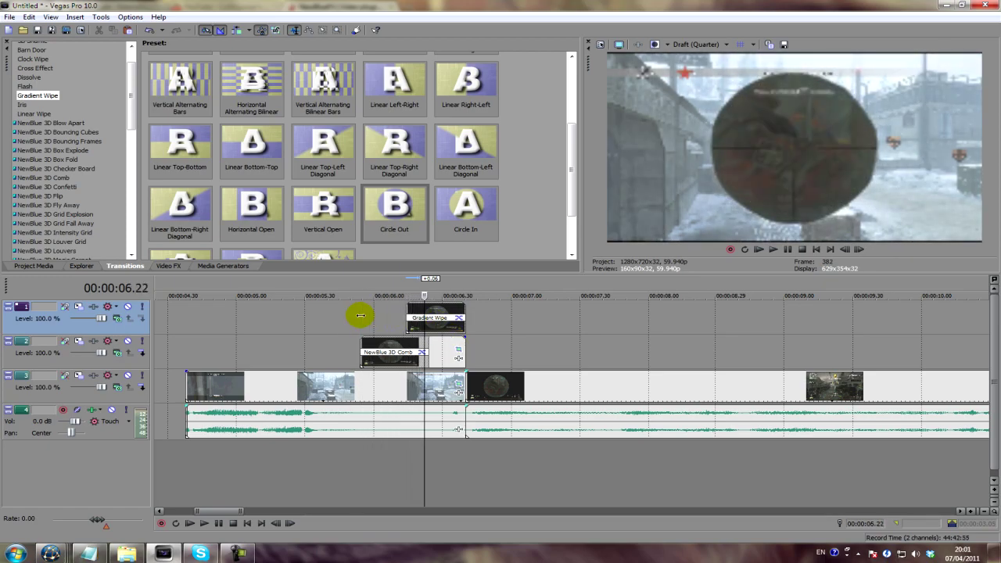
key("Right")
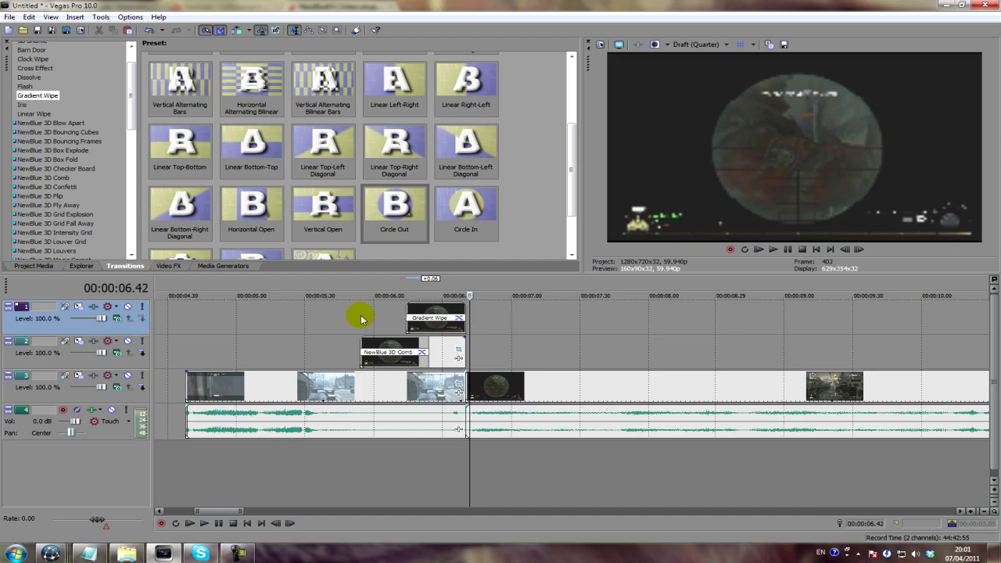
key("Left")
key("Left")
key("Left")
key("Right")
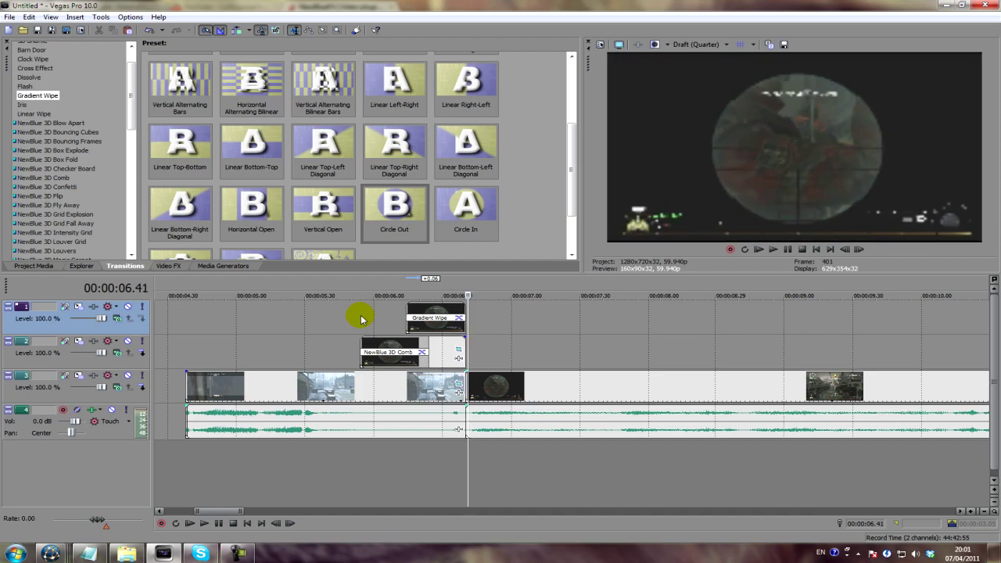
Step back and forth frame by frame across the cut around 00:00:06.41 to compare the stills' last frames with the second clip's start
key("Right")
key("Right")
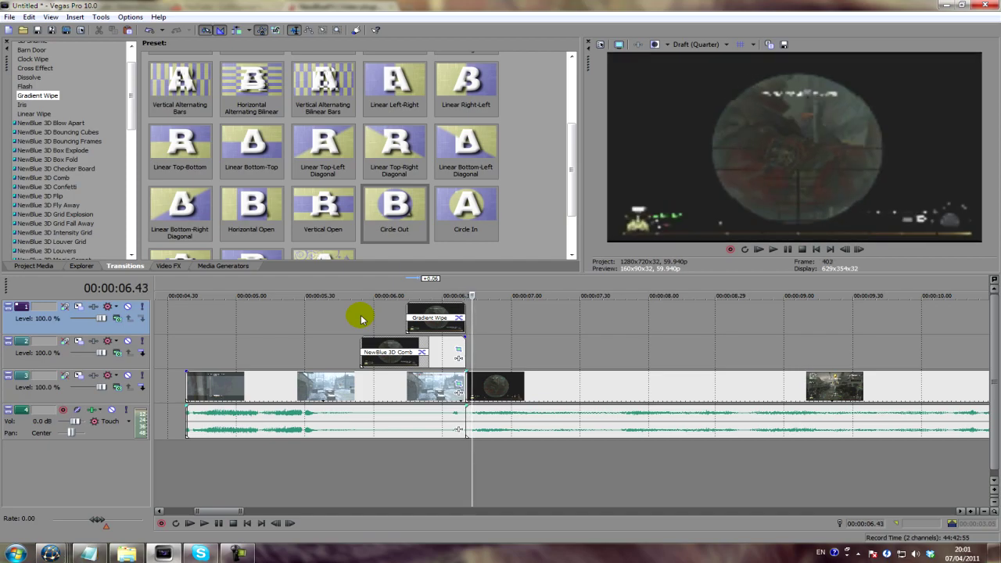
key("Left")
key("Left")
key("Left")
key("Left")
key("Right")
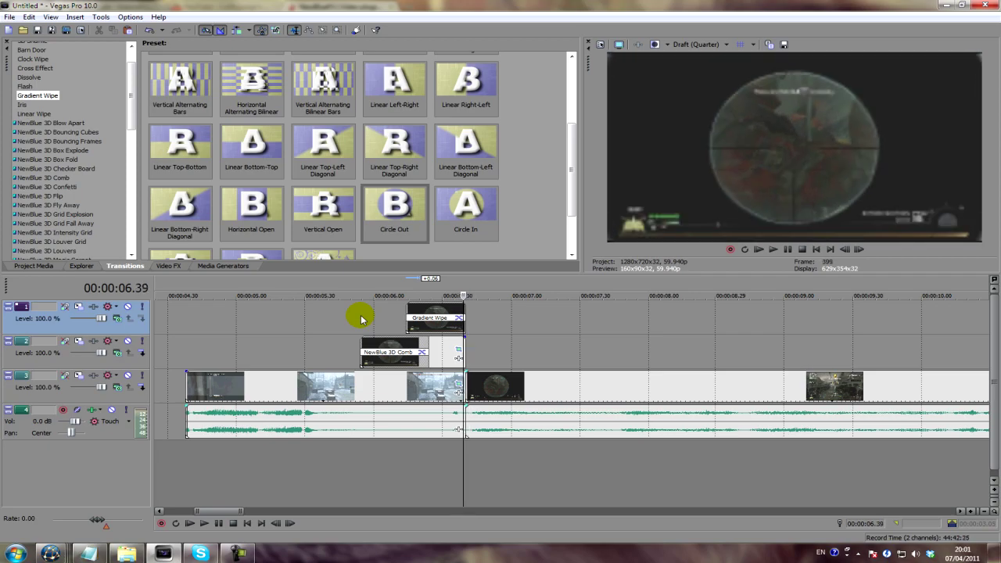
key("Right")
key("Right")
key("Right")
key("Left")
key("Right")
key("Left")
key("Left")
key("Left")
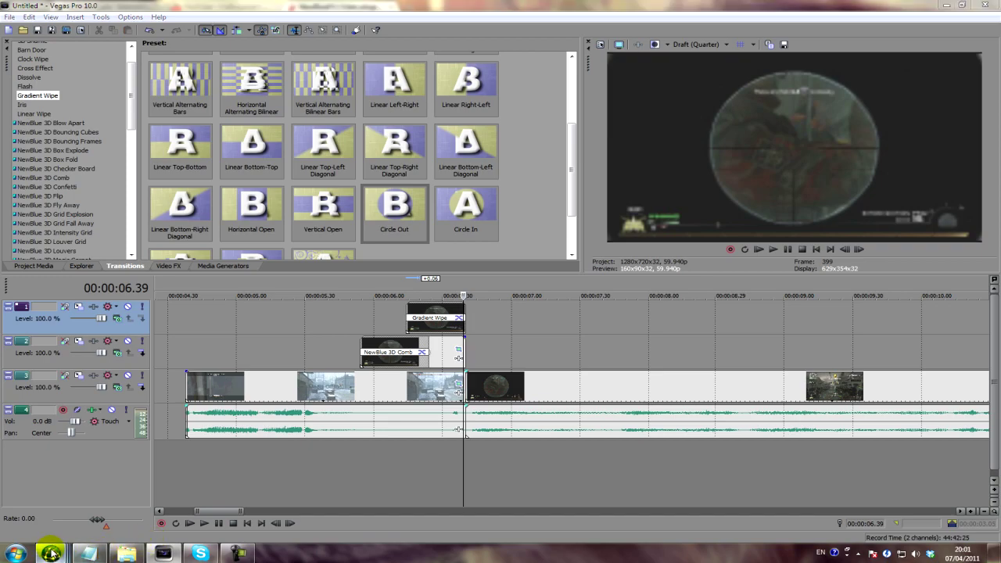
Switch to the RockMelt browser and show the open YouTube subscriptions page
mouse_move(50, 554)
left_click(362, 474)
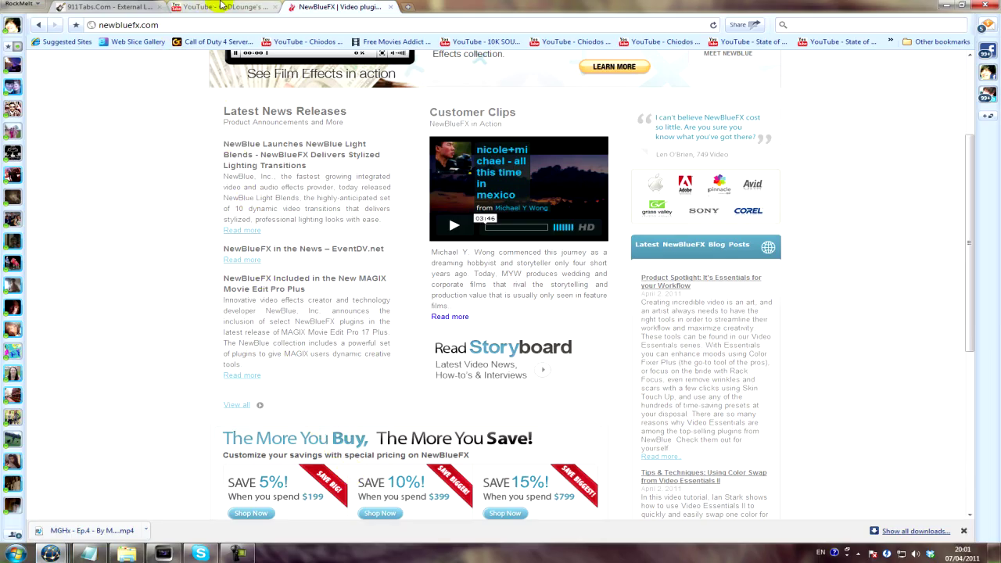
left_click(216, 7)
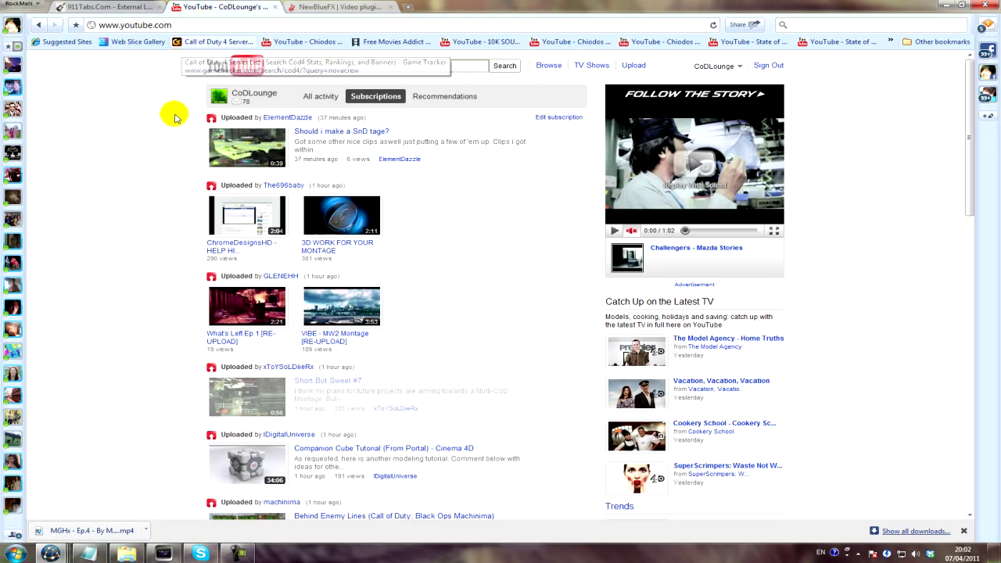
left_click(129, 550)
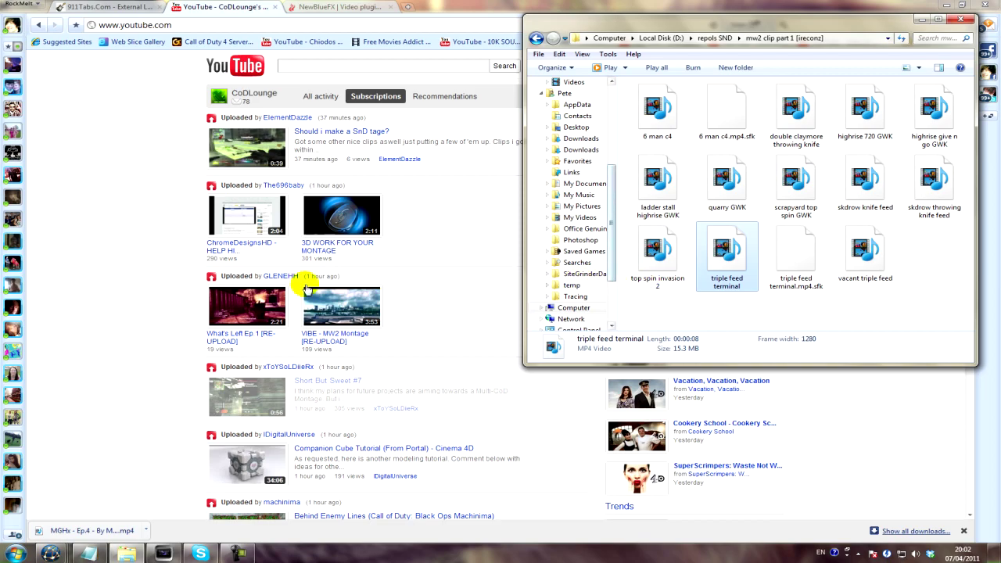
left_click(168, 295)
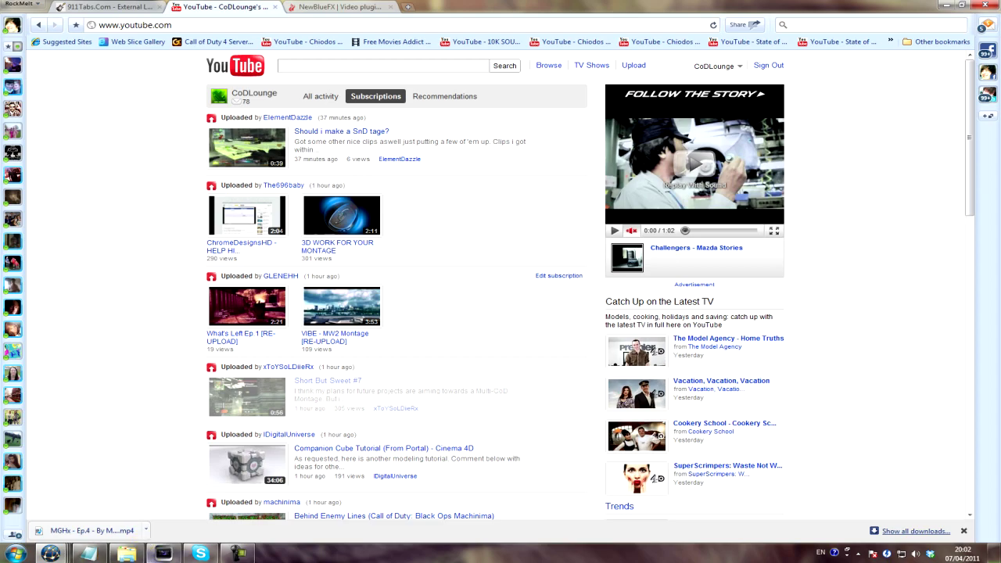
left_click(202, 553)
left_click(238, 553)
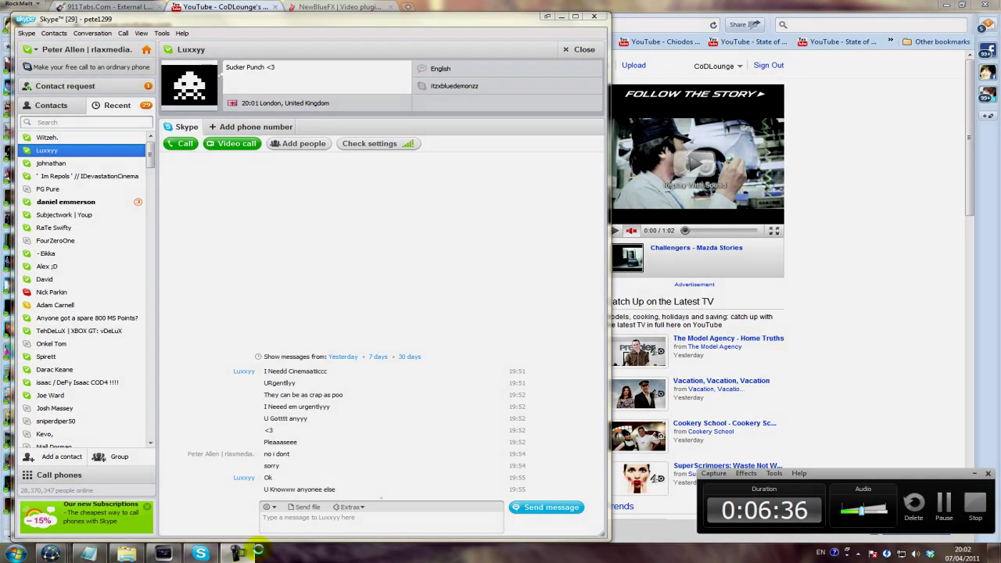